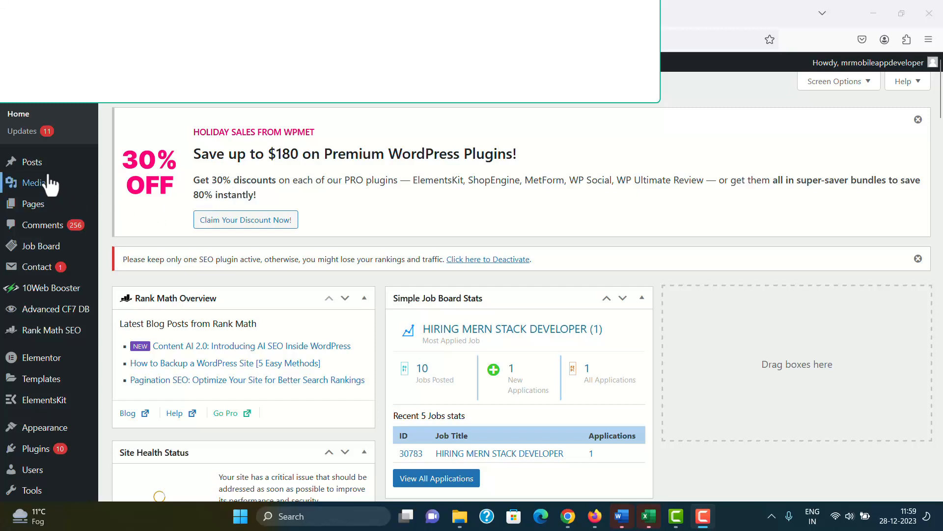
# - Open the site's list of pages and open the "Hire Mobile App Developer" page for editing with Elementor
pyautogui.click(39, 203)
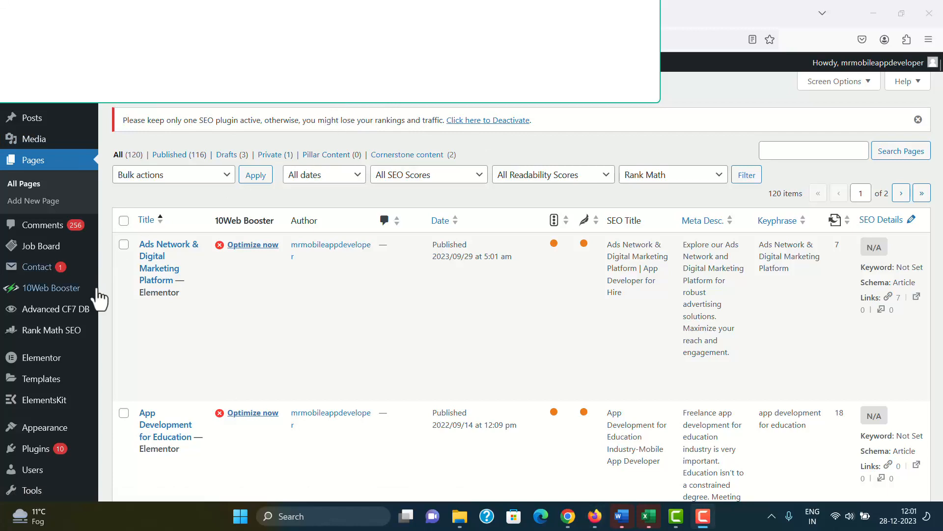
pyautogui.scroll(-3, 172, 298)
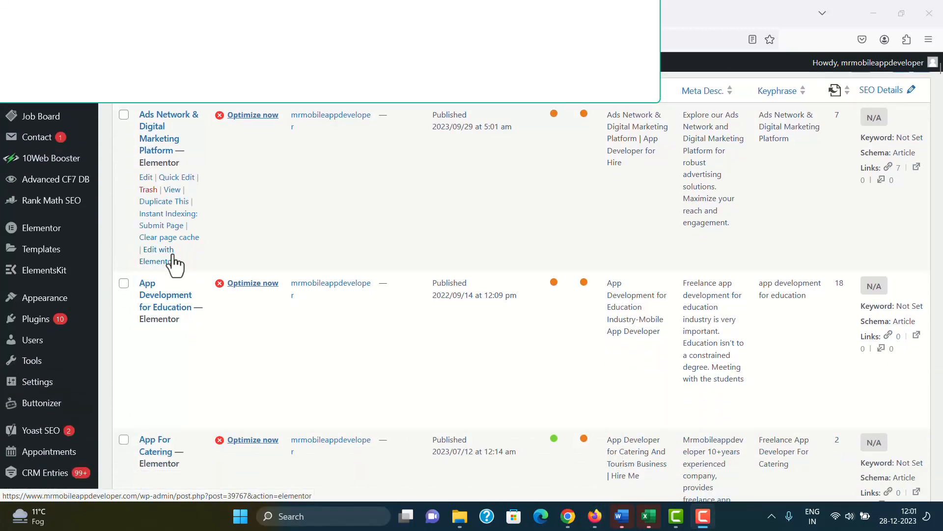
pyautogui.scroll(-2, 164, 275)
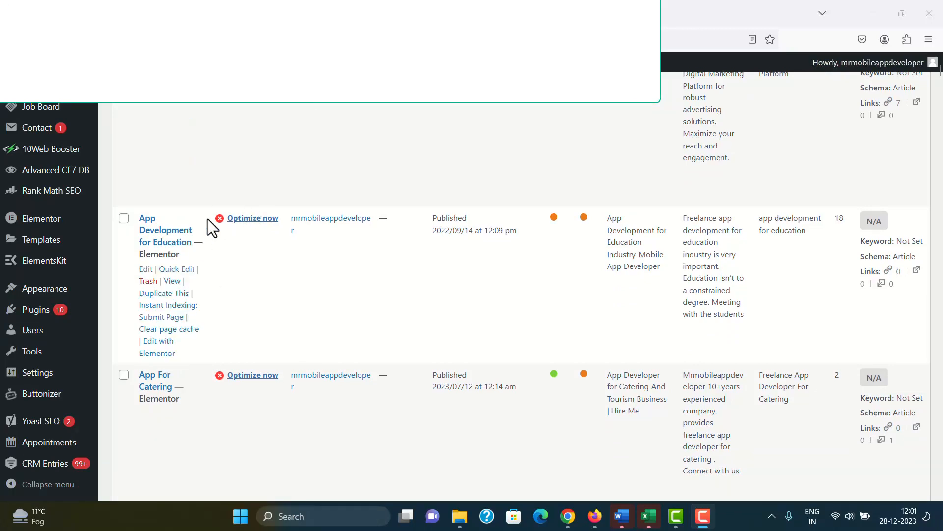
pyautogui.click(157, 353)
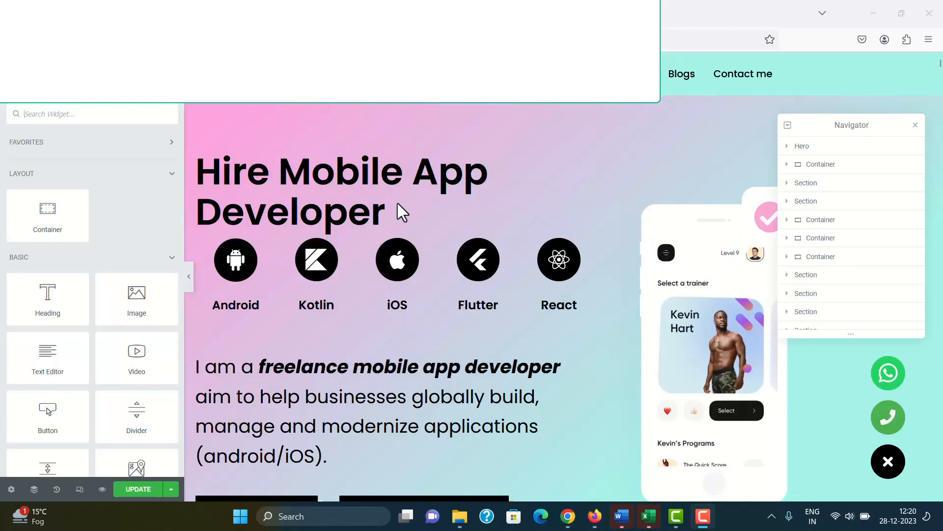
# - Check the HTML tags of the "Hire Mobile App Developer" and "Top Rated Freelance Mobile App Developer" headings
pyautogui.scroll(-5, 344, 271)
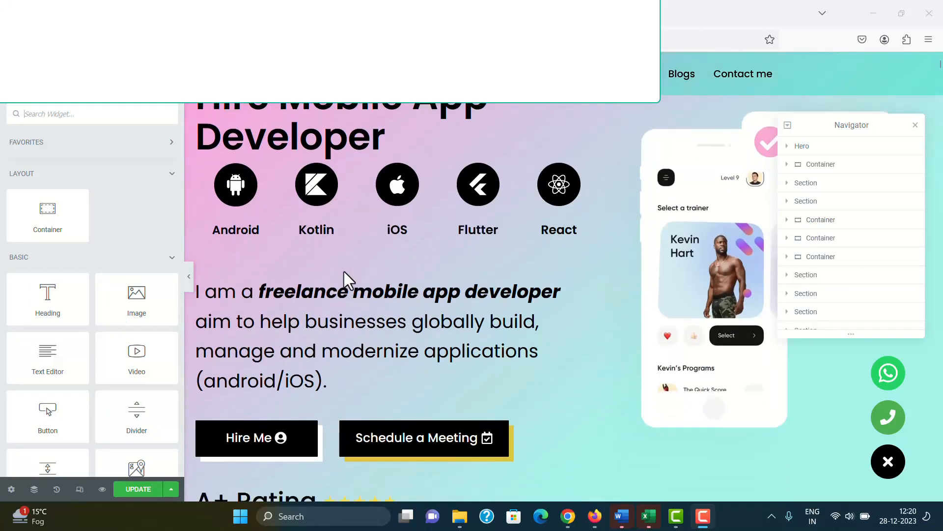
pyautogui.scroll(5, 344, 271)
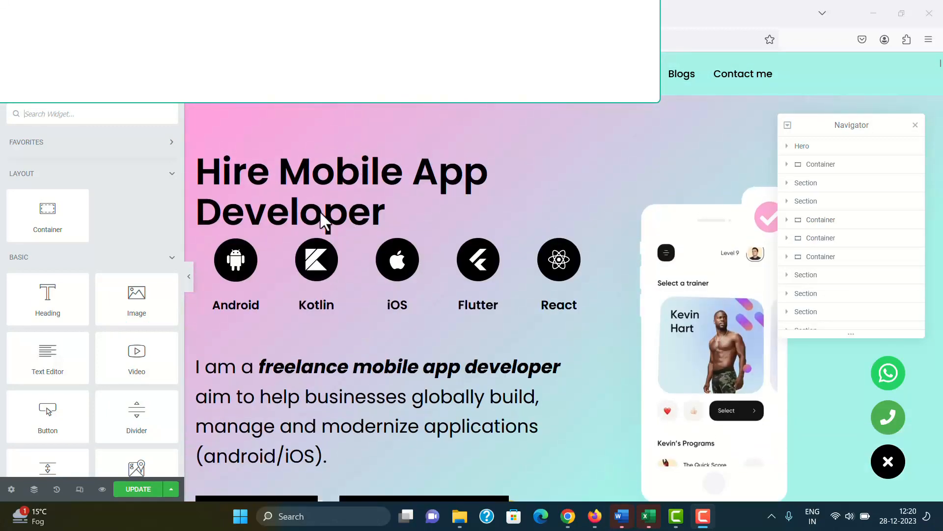
pyautogui.click(366, 201)
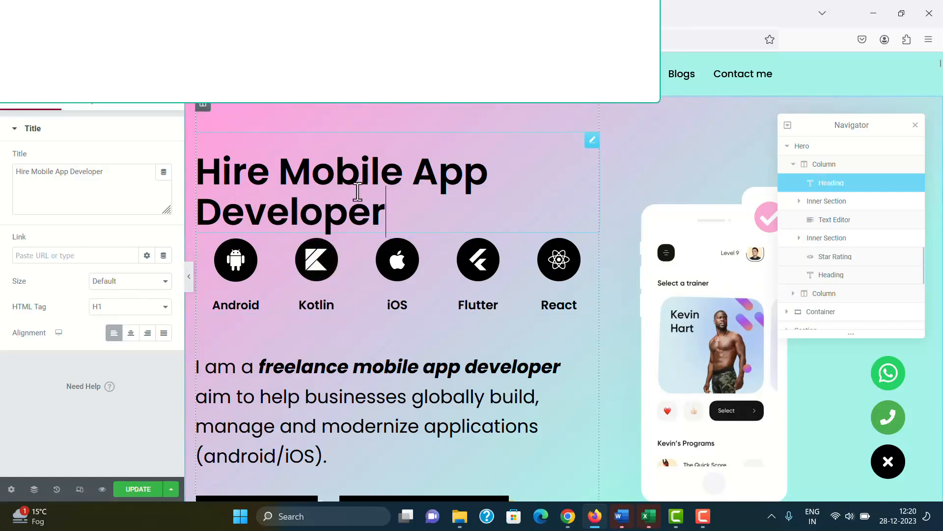
pyautogui.scroll(-9, 358, 192)
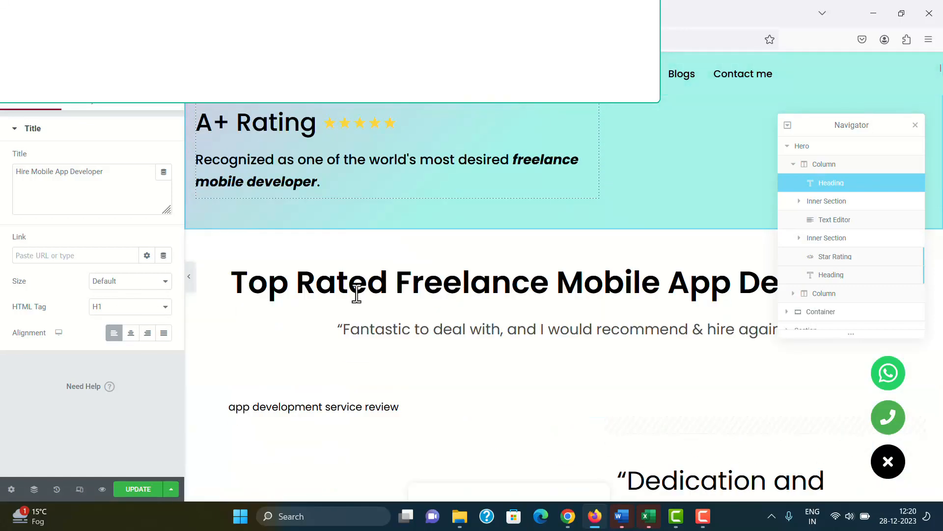
pyautogui.click(464, 284)
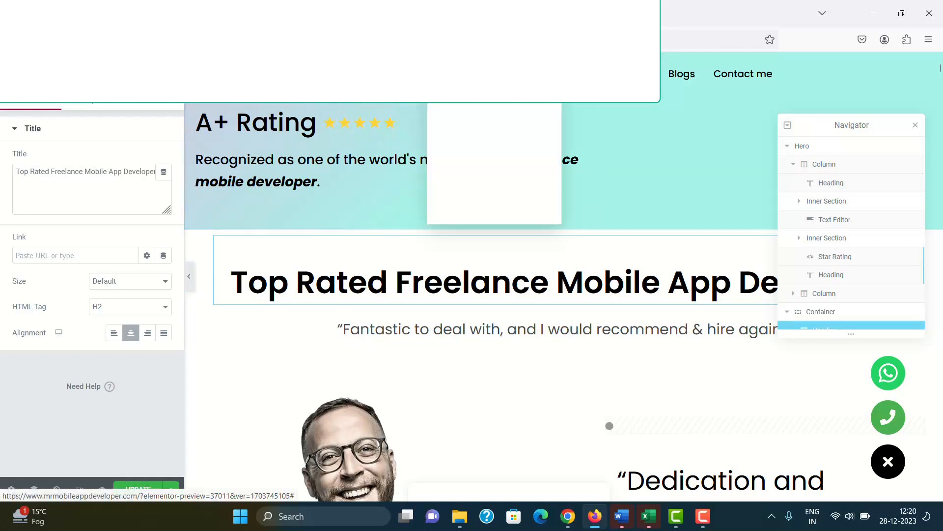
pyautogui.moveTo(565, 120)
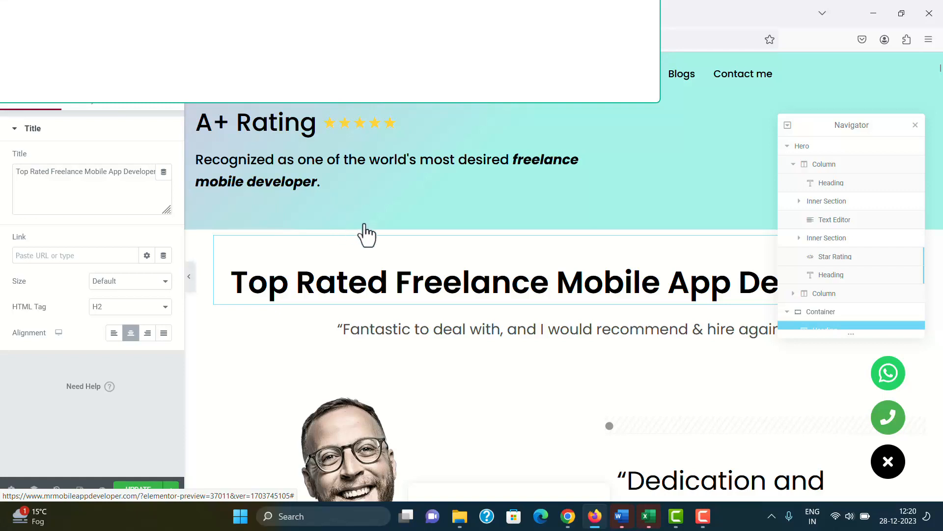
pyautogui.scroll(7, 366, 235)
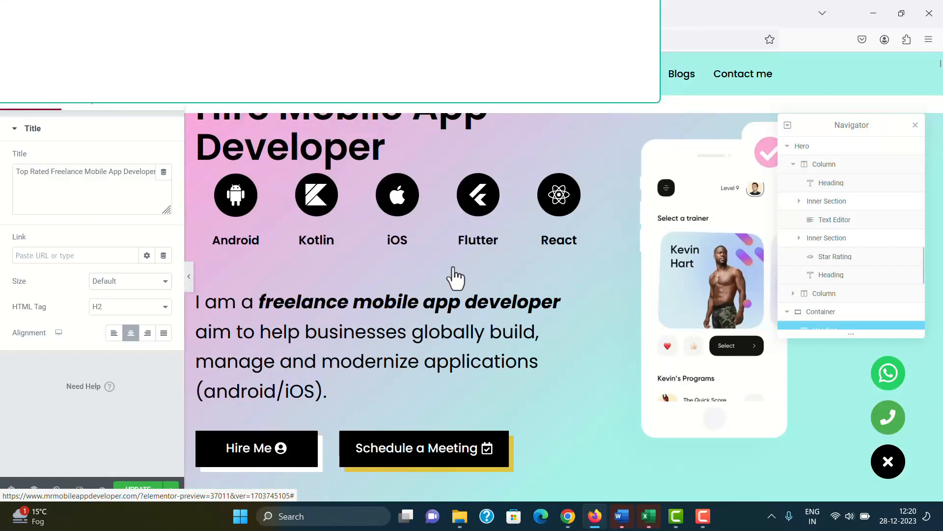
pyautogui.scroll(-6, 456, 279)
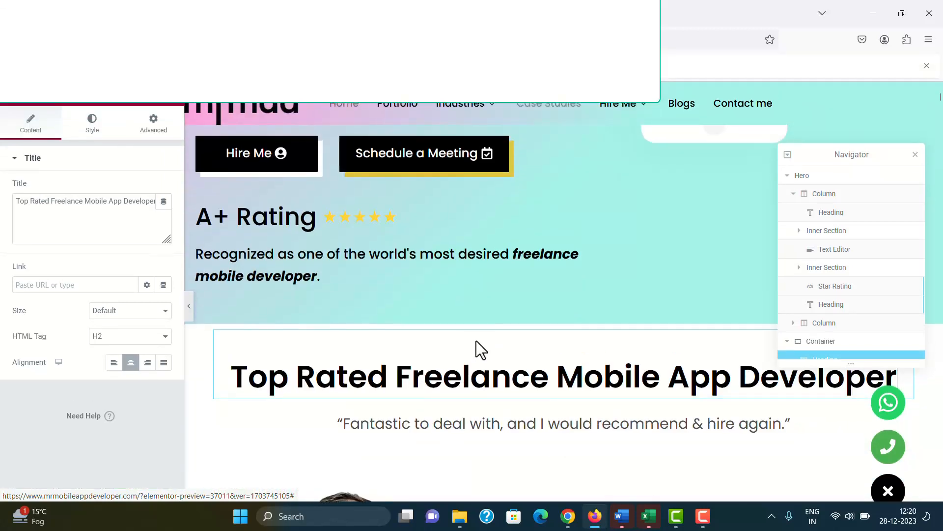
pyautogui.scroll(-1, 529, 329)
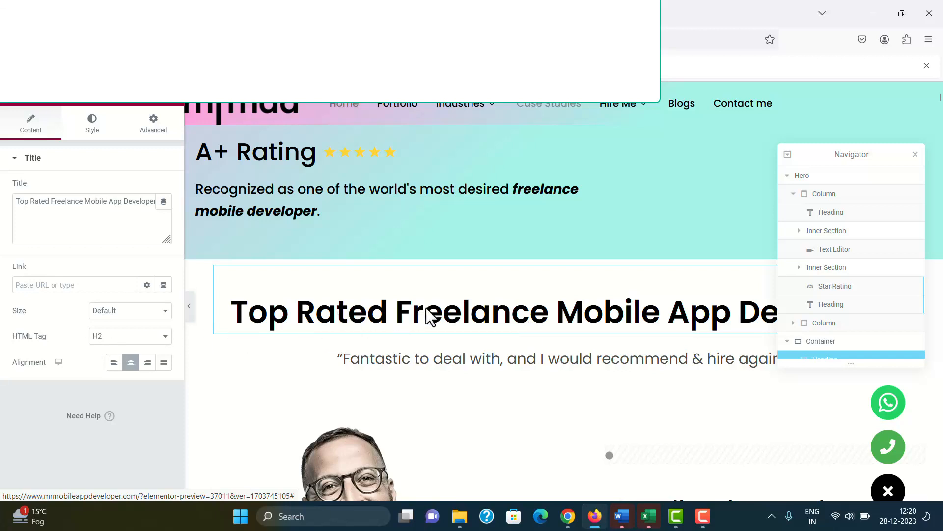
# - Check the HTML tag of the "Mobile App Development Services" heading and look over the service cards beneath it
pyautogui.scroll(-10, 556, 304)
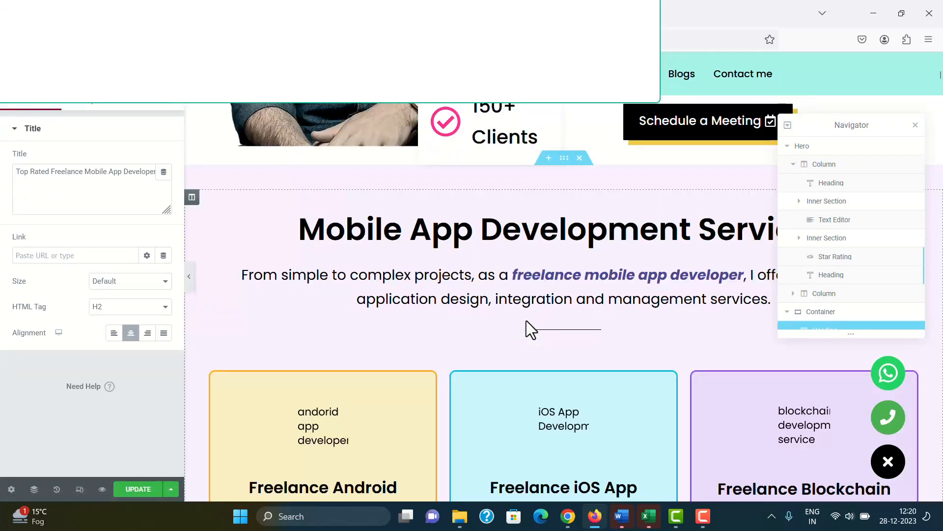
pyautogui.scroll(2, 526, 319)
pyautogui.click(537, 362)
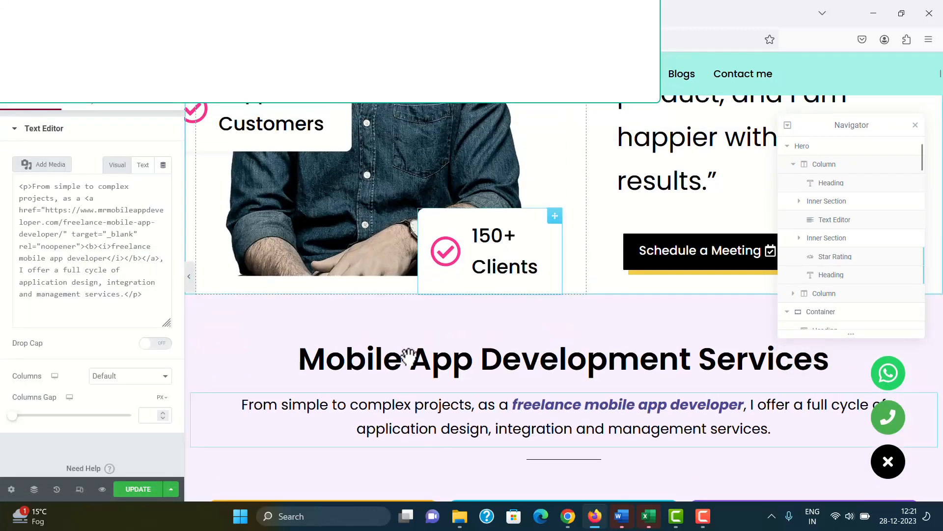
pyautogui.click(446, 362)
pyautogui.click(446, 361)
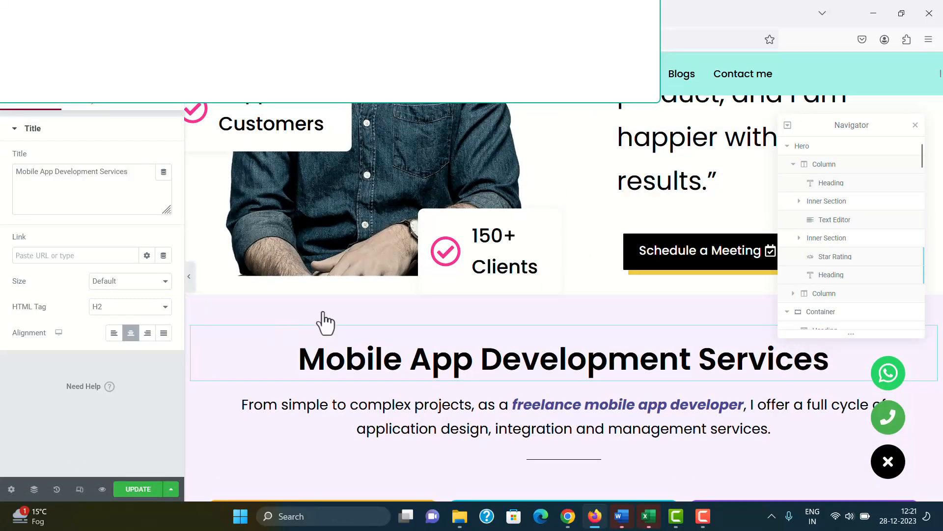
pyautogui.scroll(-8, 510, 311)
pyautogui.scroll(-4, 509, 340)
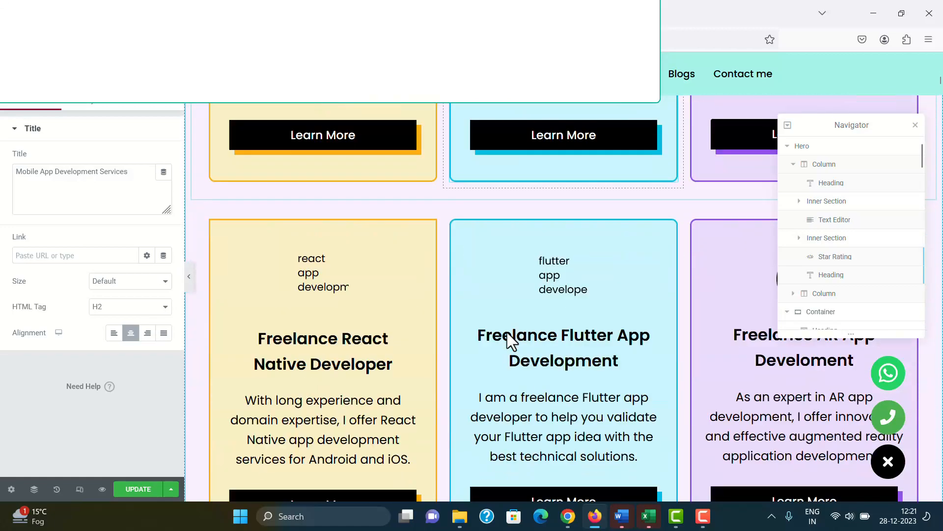
pyautogui.scroll(8, 552, 339)
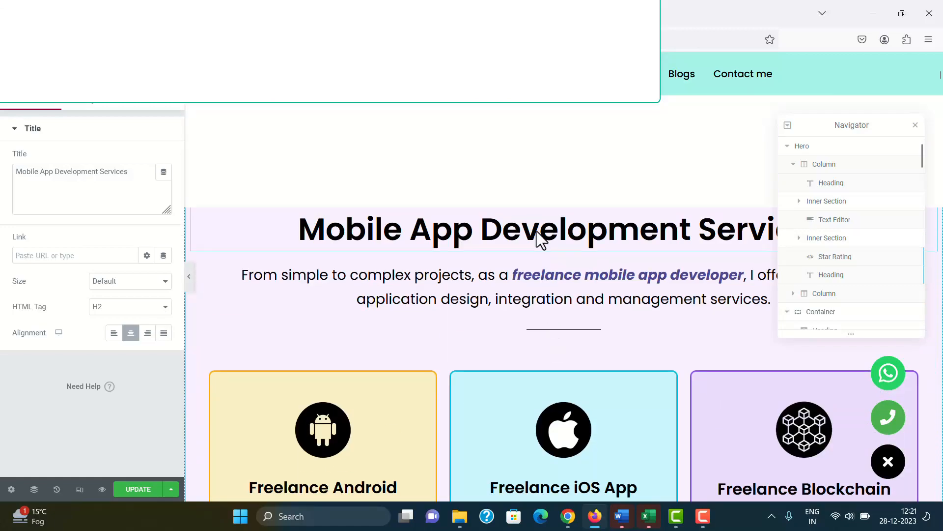
# - Set the HTML tag of the "My working process" heading to H2
pyautogui.scroll(-15, 541, 239)
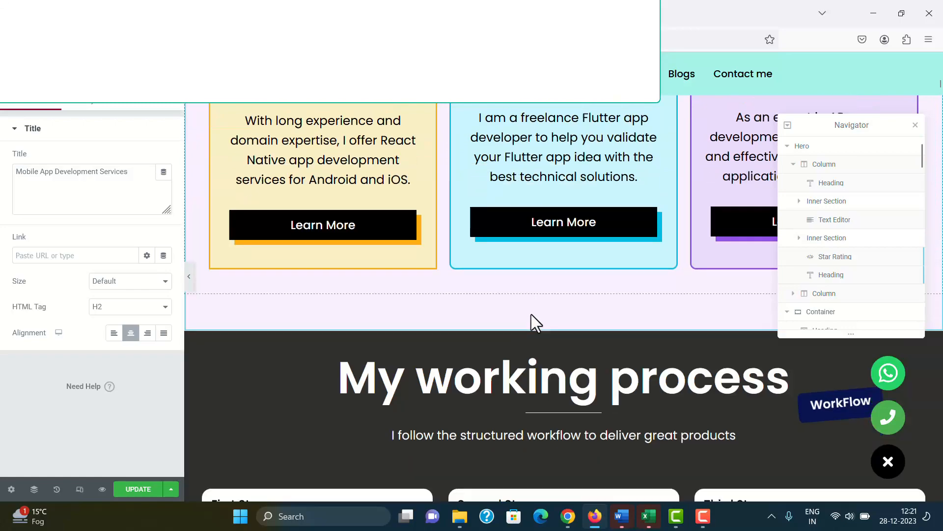
pyautogui.scroll(-2, 535, 295)
pyautogui.click(538, 272)
pyautogui.scroll(-2, 537, 266)
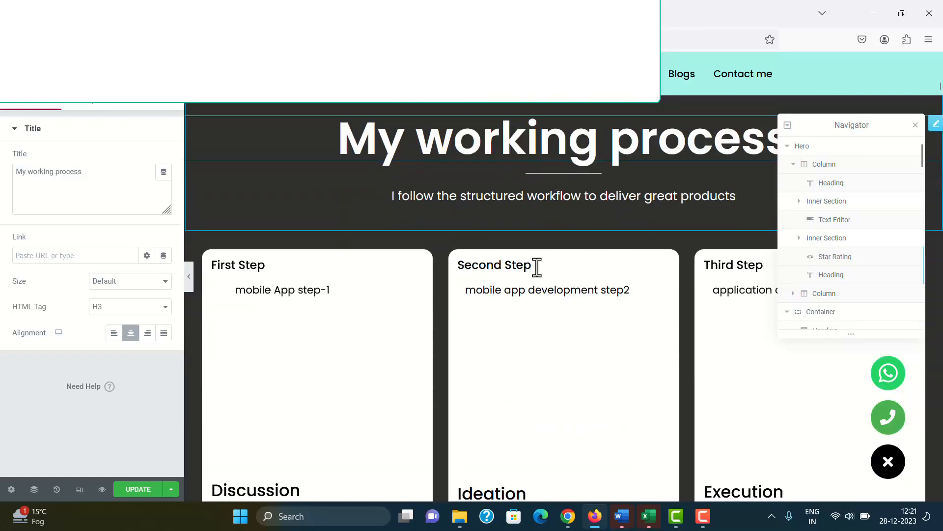
pyautogui.scroll(-6, 537, 267)
pyautogui.scroll(4, 535, 267)
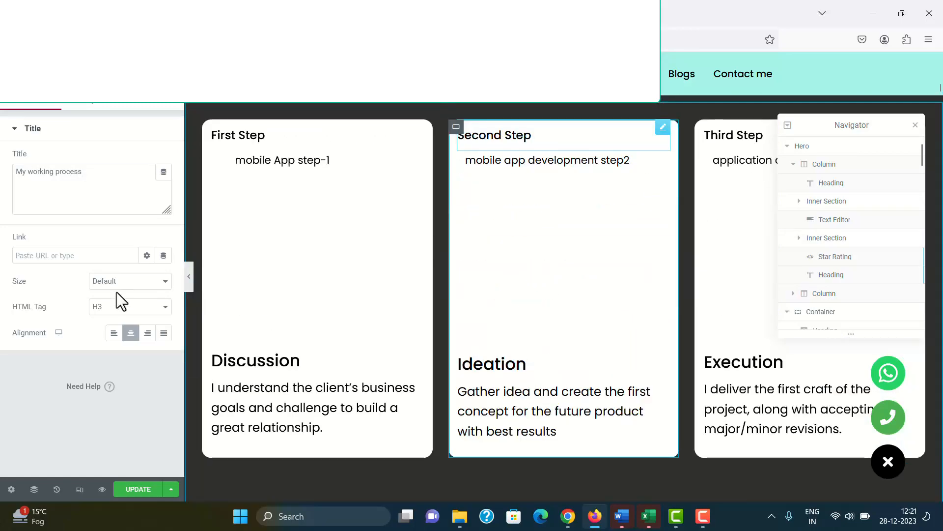
pyautogui.scroll(5, 480, 285)
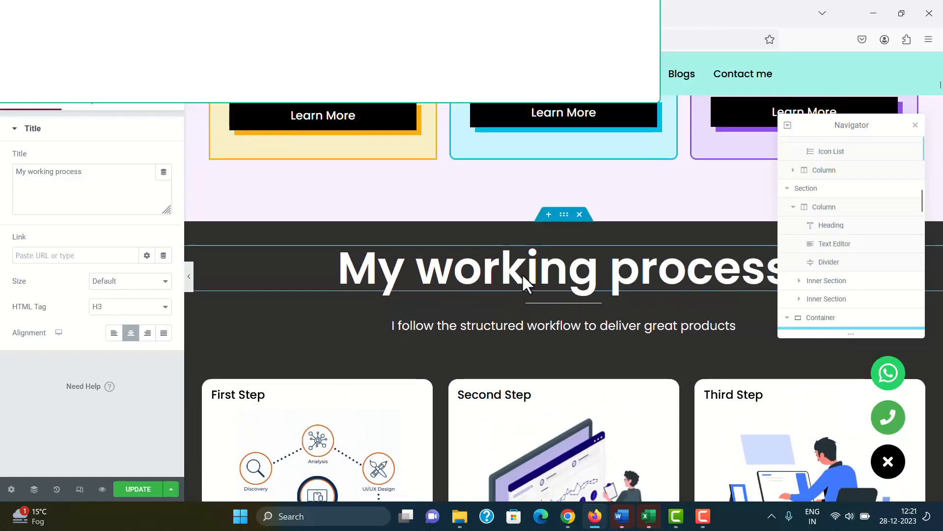
pyautogui.click(557, 273)
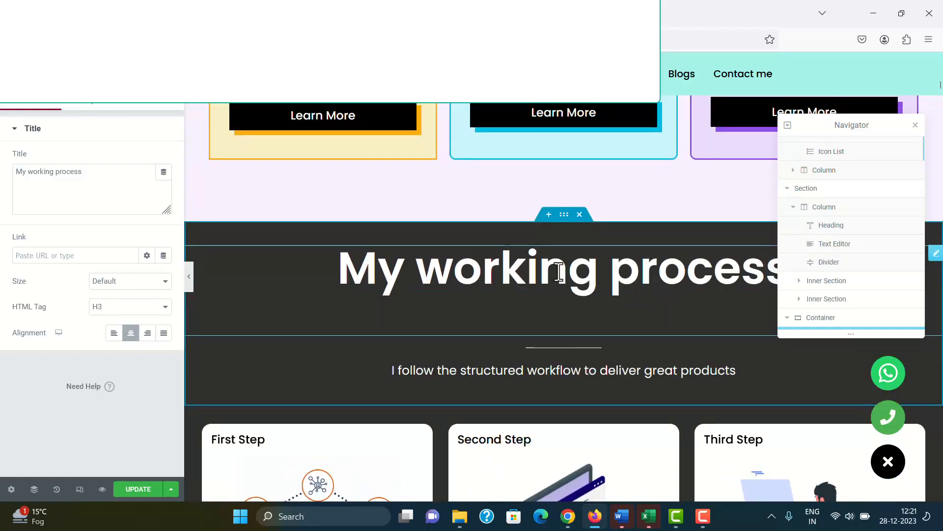
pyautogui.click(140, 308)
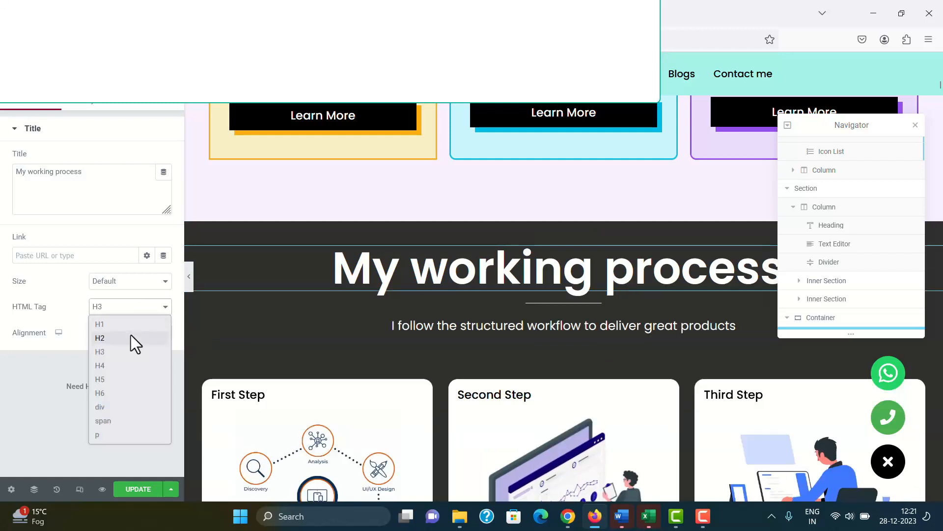
pyautogui.click(131, 337)
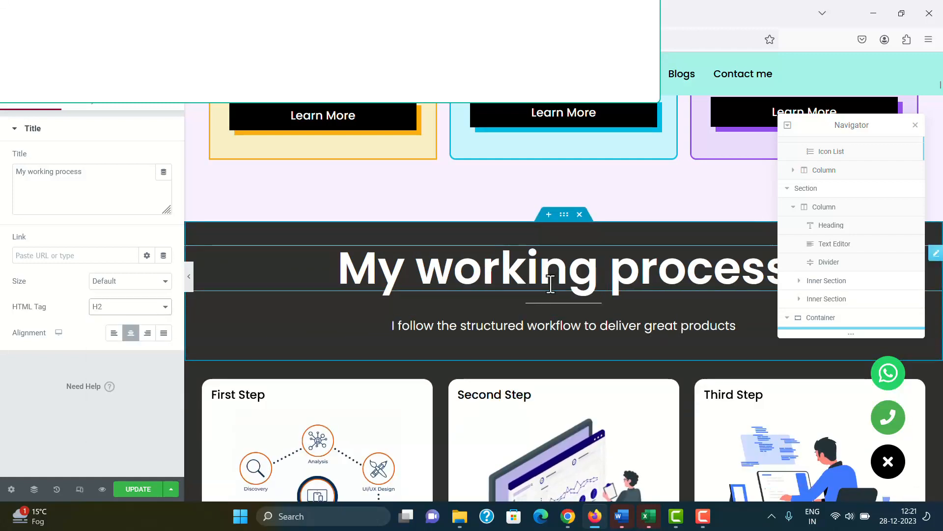
# - Check the HTML tag of the "My Recent Works" heading below the working process section
pyautogui.scroll(-2, 551, 284)
pyautogui.scroll(-8, 560, 321)
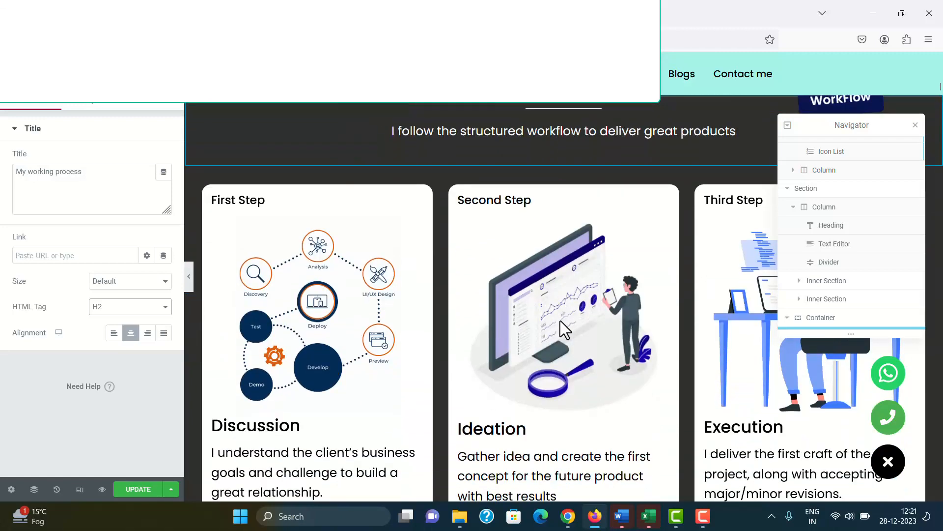
pyautogui.scroll(-1, 559, 319)
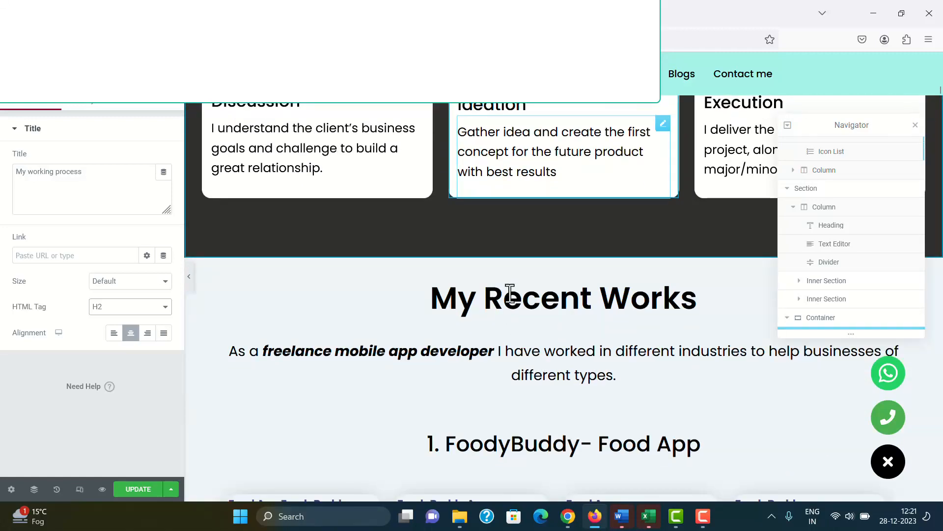
pyautogui.click(513, 296)
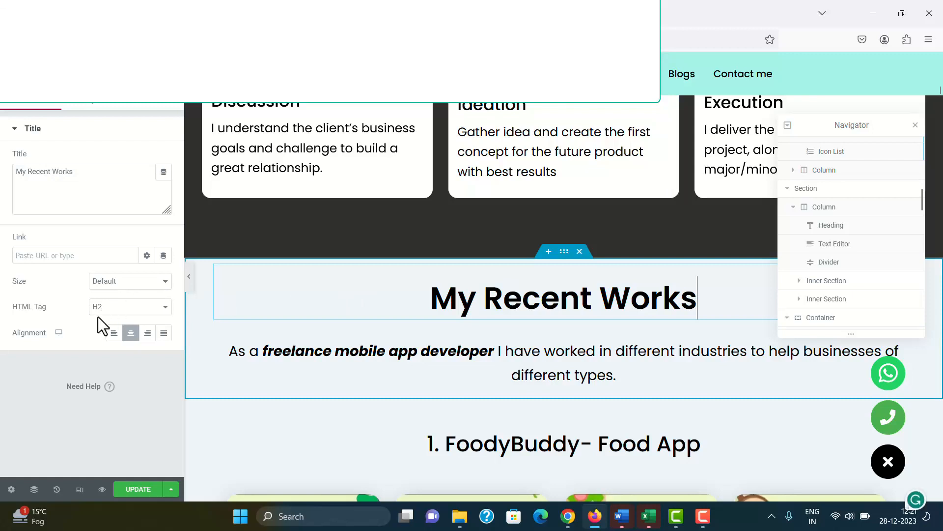
# - Look through the recent works portfolio and check the HTML tag of the "My Skills" heading
pyautogui.scroll(-10, 511, 307)
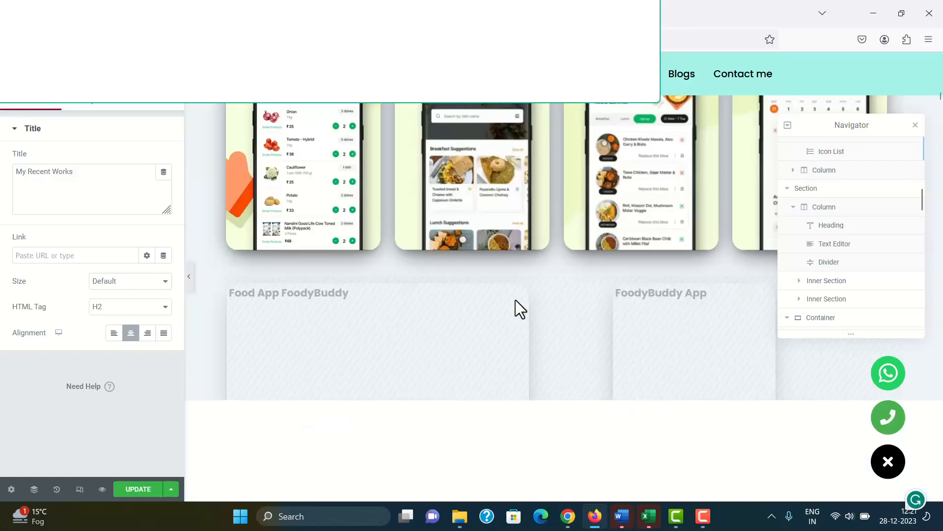
pyautogui.scroll(-8, 515, 299)
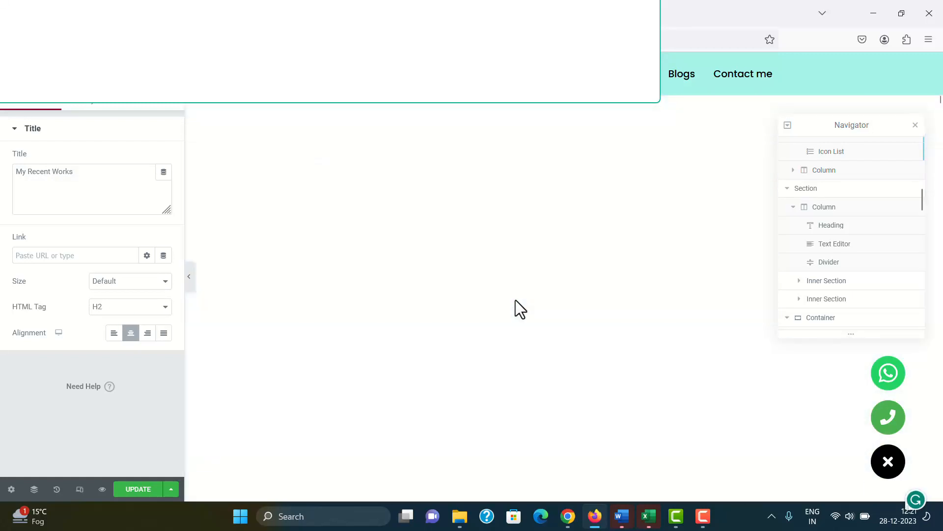
pyautogui.scroll(4, 515, 300)
pyautogui.scroll(-3, 515, 300)
pyautogui.scroll(2, 515, 300)
pyautogui.scroll(5, 524, 288)
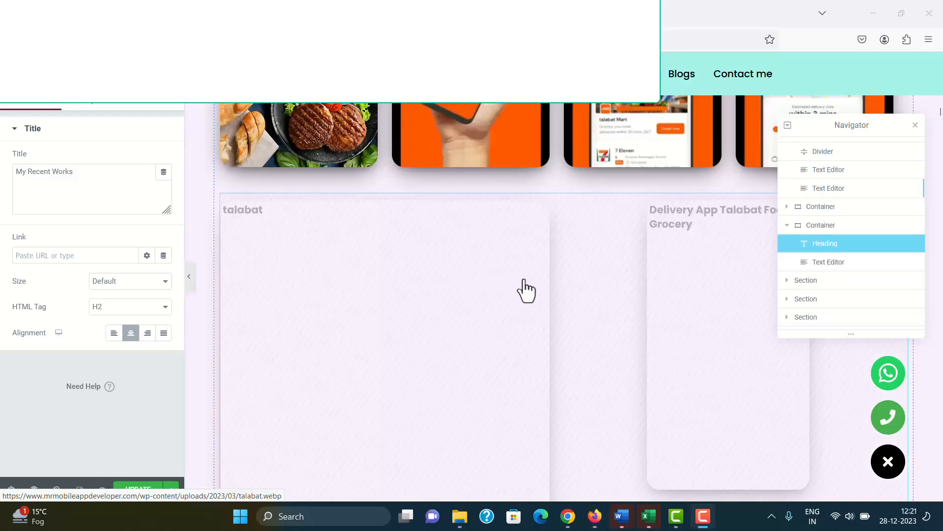
pyautogui.scroll(-6, 526, 305)
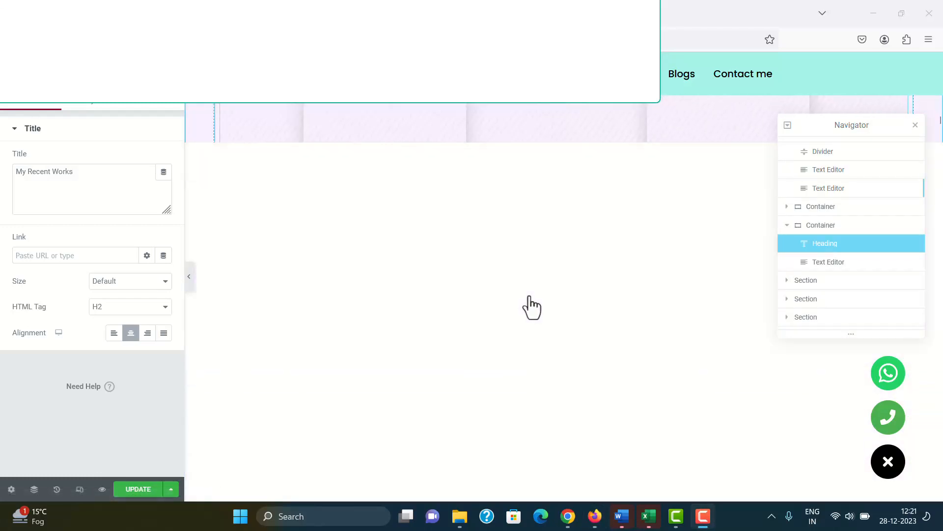
pyautogui.scroll(-3, 513, 388)
pyautogui.scroll(-5, 516, 391)
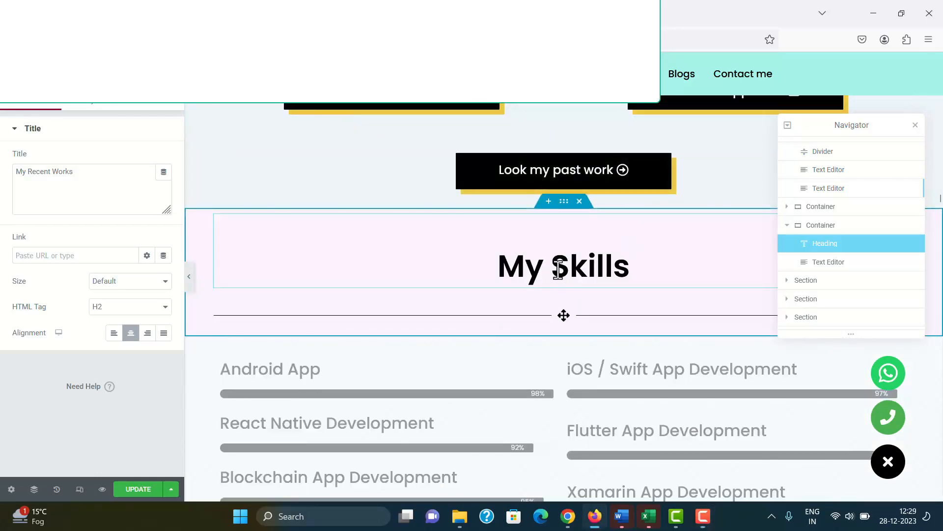
pyautogui.click(487, 269)
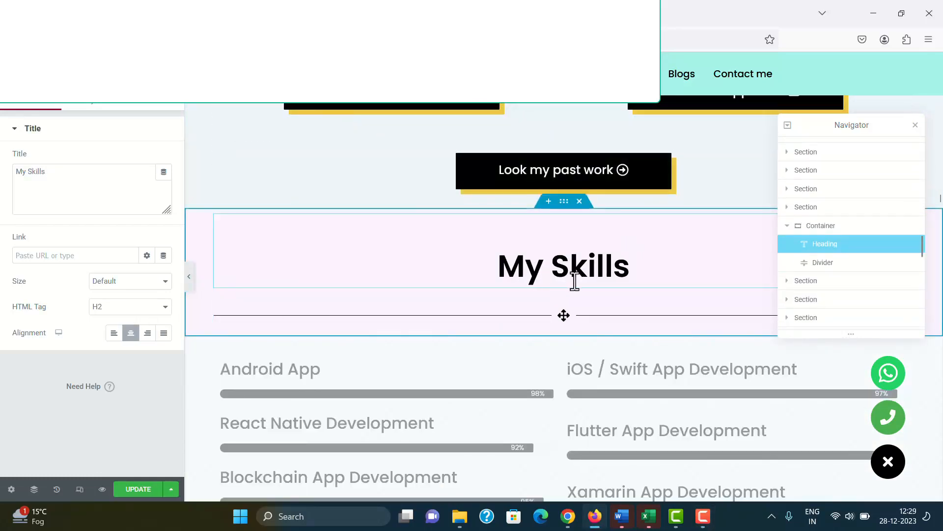
# - Check the HTML tag of the "Case Studies" heading below the skills section
pyautogui.scroll(-12, 506, 297)
pyautogui.scroll(-3, 505, 298)
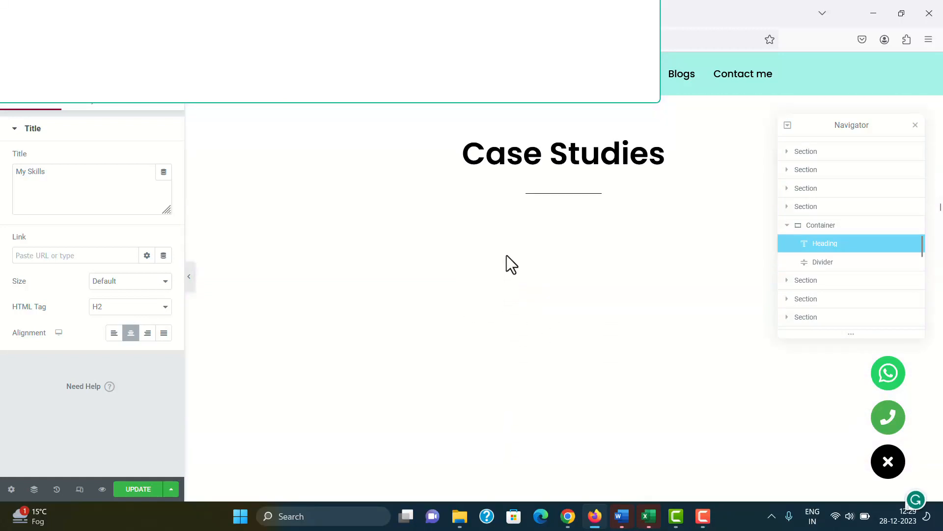
pyautogui.scroll(1, 508, 251)
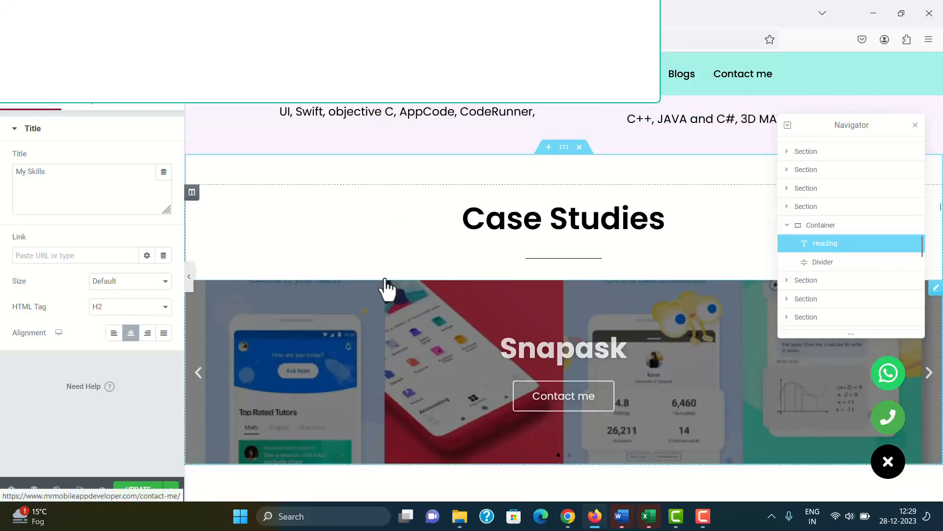
pyautogui.click(403, 303)
pyautogui.click(535, 213)
# - Check the HTML tag of the "Reviews" heading above the client review cards
pyautogui.scroll(-10, 533, 282)
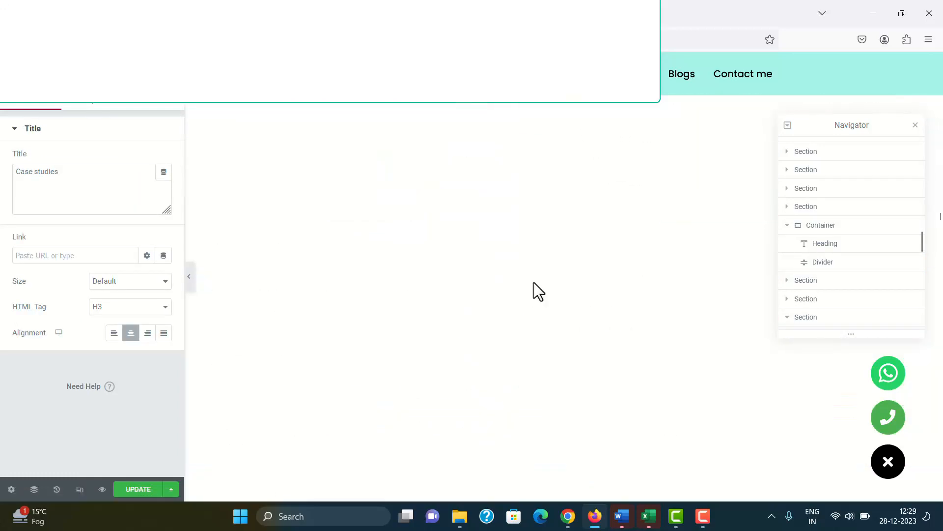
pyautogui.scroll(-15, 533, 282)
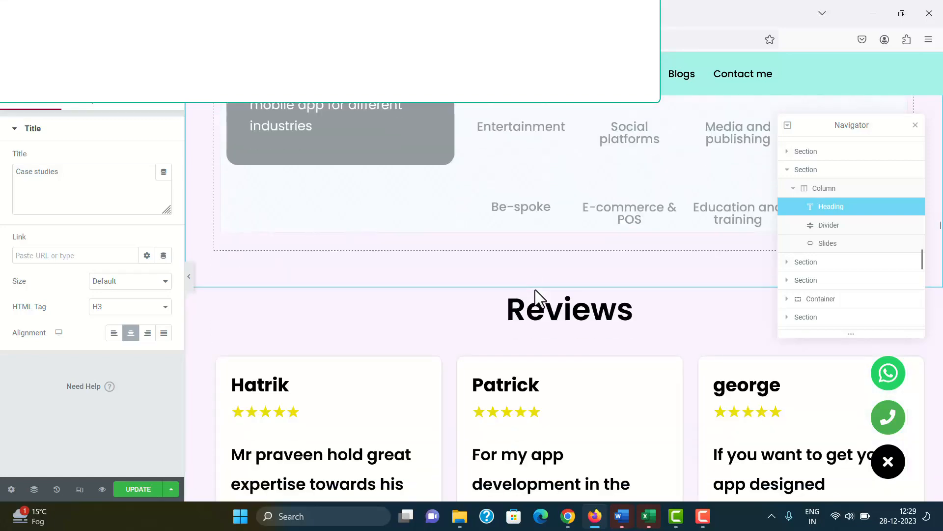
pyautogui.click(567, 314)
# - Set the HTML tag of the "Industries I Worked In" heading to H2
pyautogui.scroll(12, 550, 327)
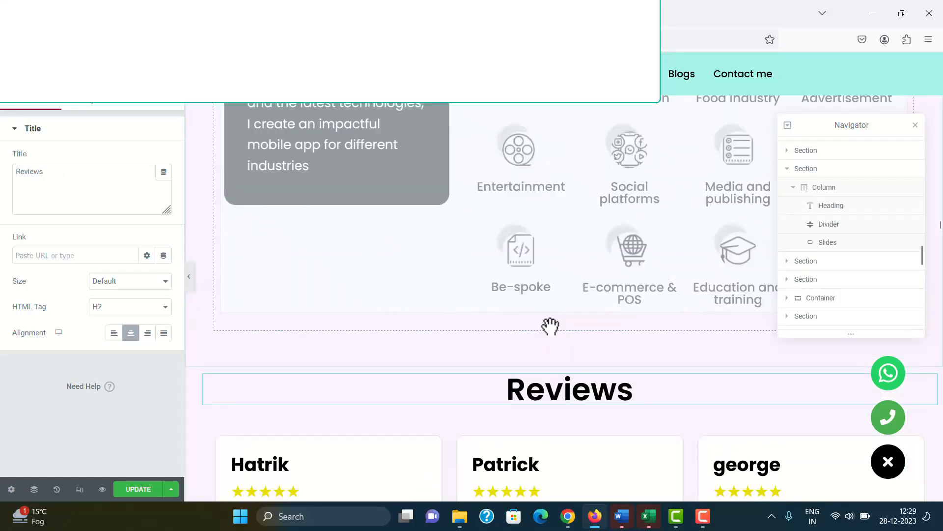
pyautogui.scroll(-4, 550, 327)
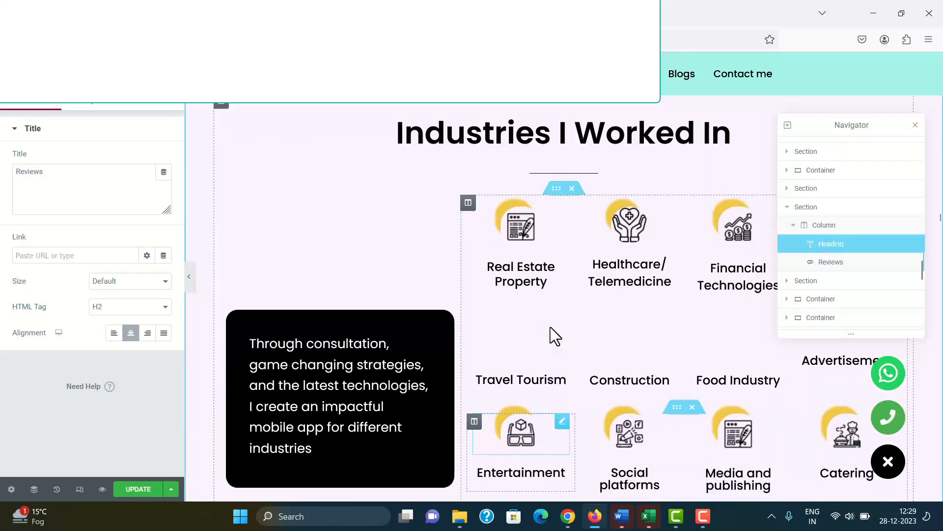
pyautogui.scroll(5, 550, 326)
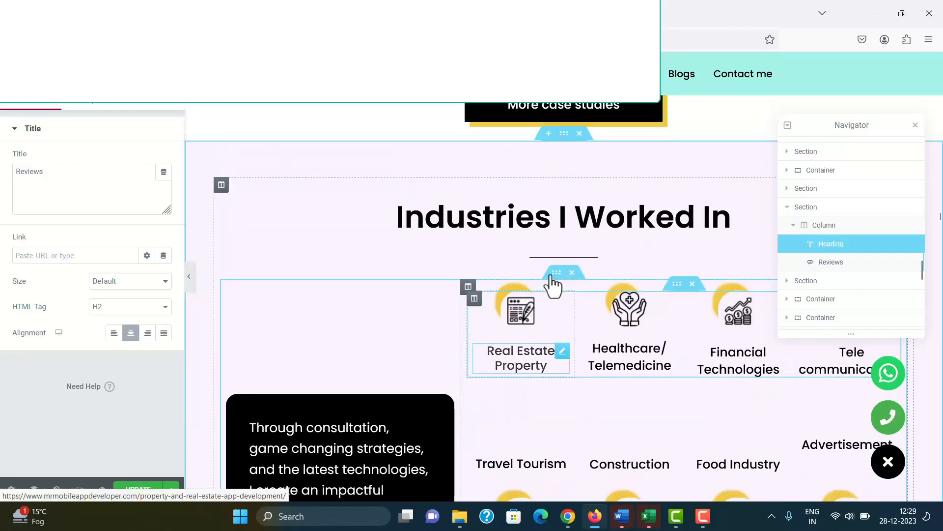
pyautogui.click(552, 216)
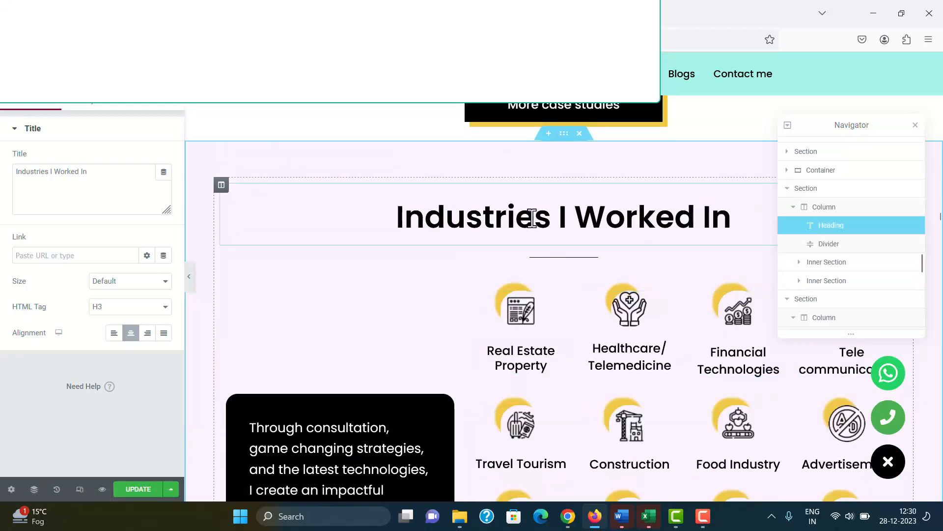
pyautogui.scroll(-2, 567, 216)
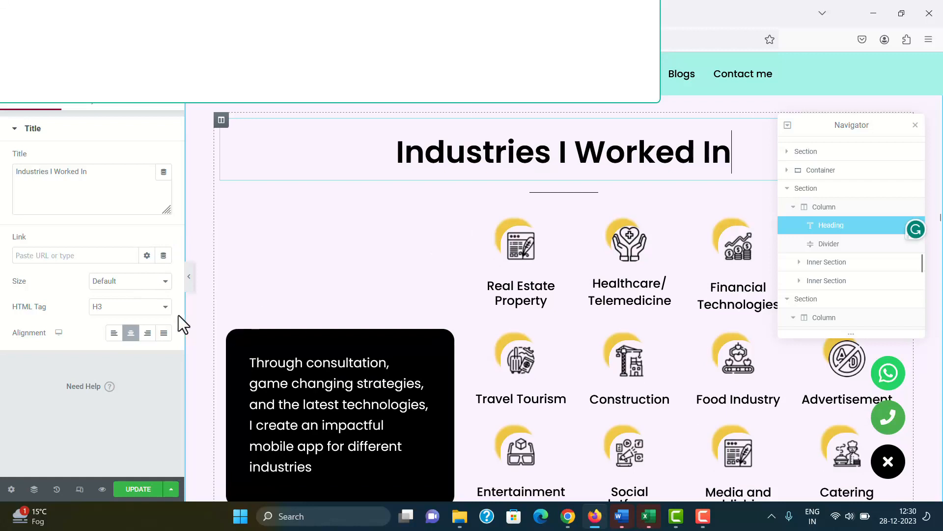
pyautogui.click(166, 308)
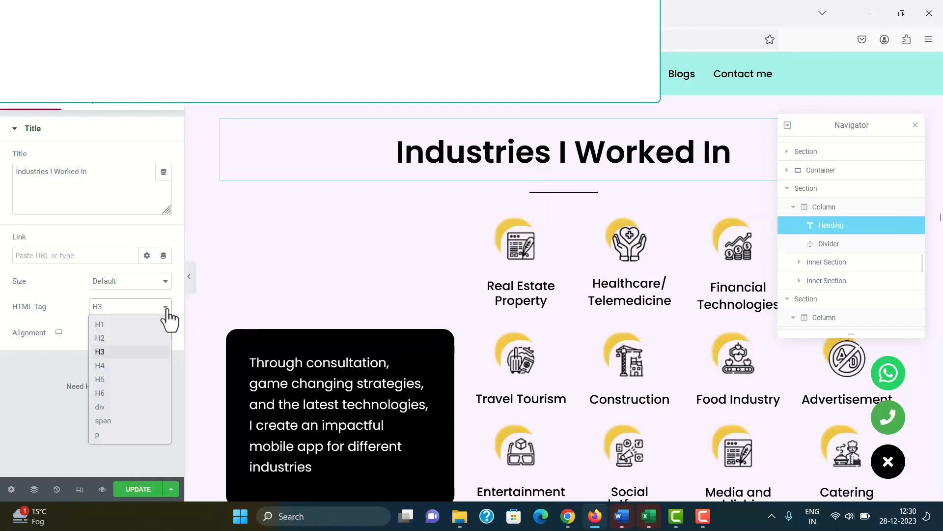
pyautogui.click(100, 339)
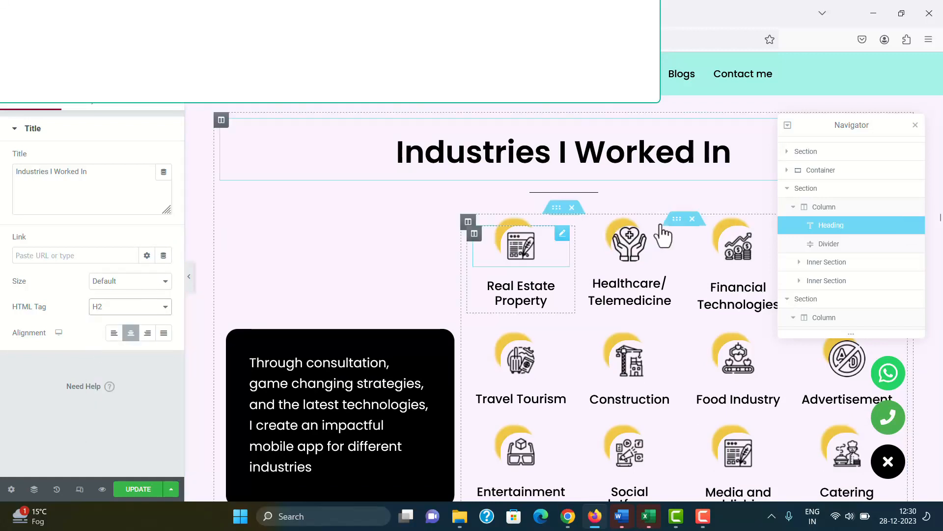
# - Set the HTML tag of the "Case Studies" heading above the app slider to H2
pyautogui.scroll(10, 567, 238)
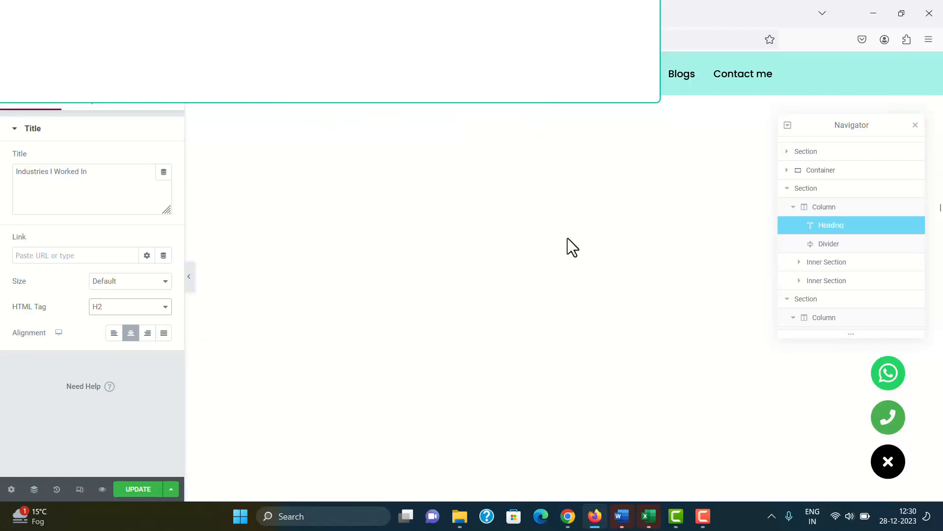
pyautogui.scroll(-10, 568, 238)
pyautogui.scroll(12, 549, 329)
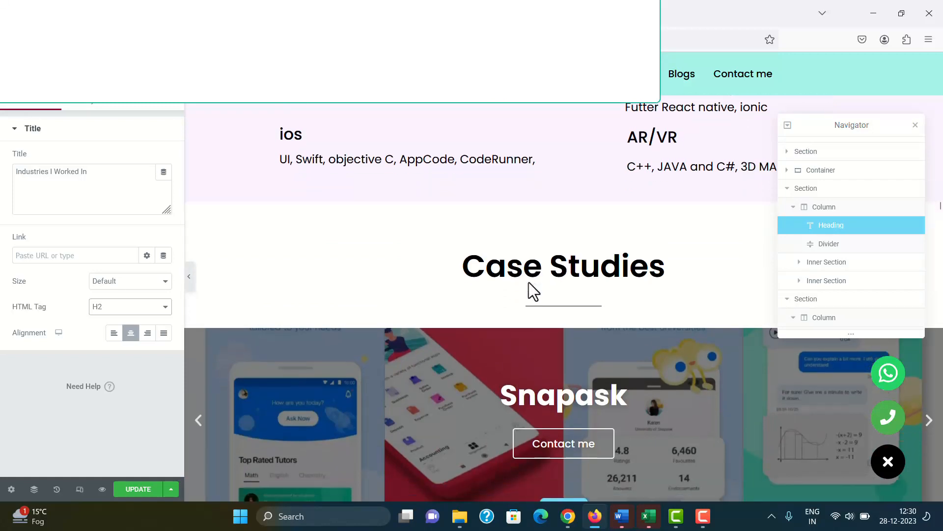
pyautogui.scroll(-1, 529, 290)
pyautogui.scroll(1, 541, 249)
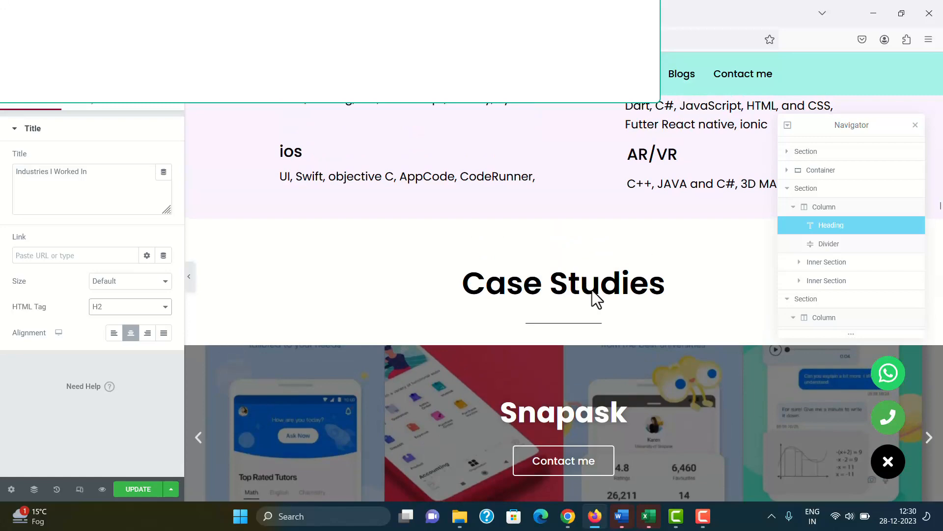
pyautogui.click(533, 304)
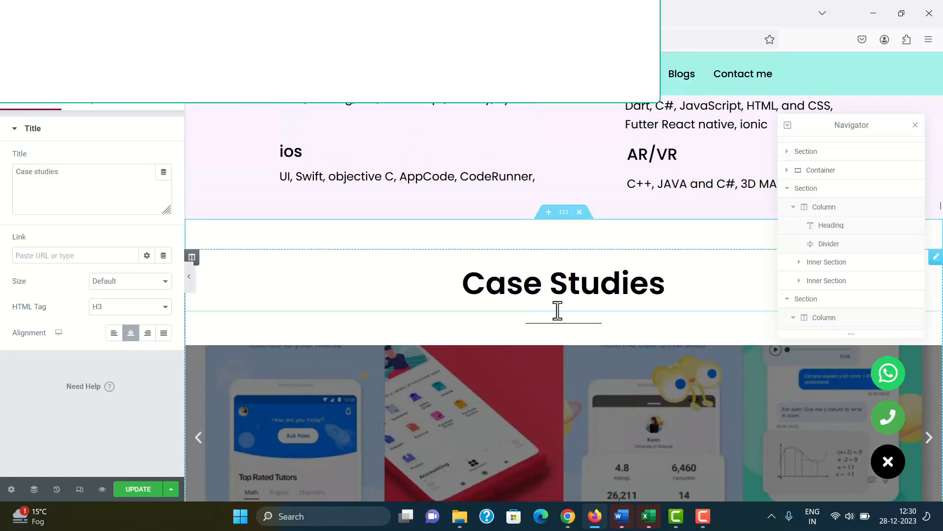
pyautogui.scroll(-5, 557, 311)
pyautogui.scroll(5, 554, 312)
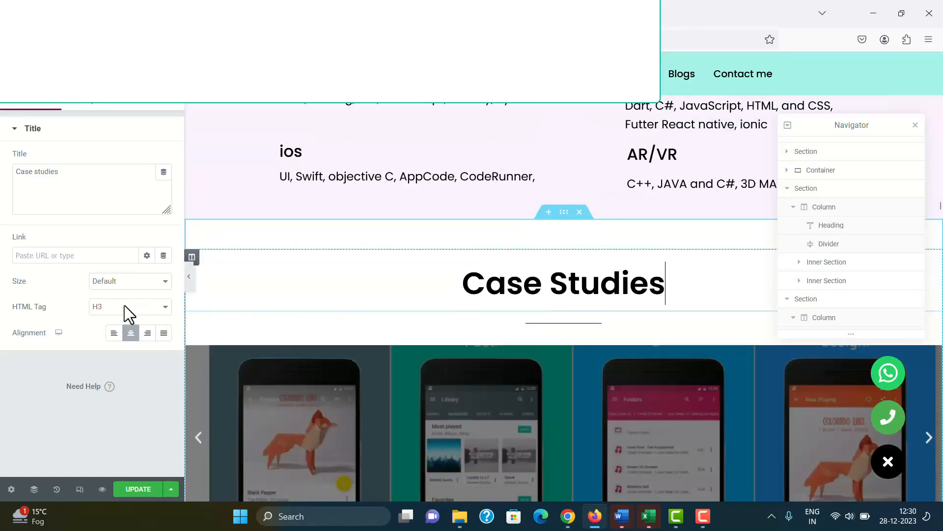
pyautogui.click(158, 309)
pyautogui.click(162, 307)
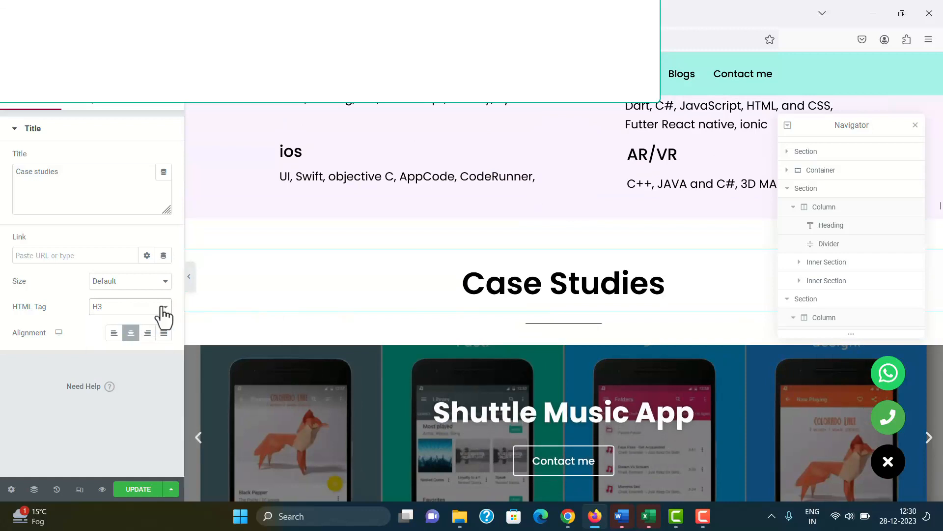
pyautogui.click(162, 310)
pyautogui.click(126, 337)
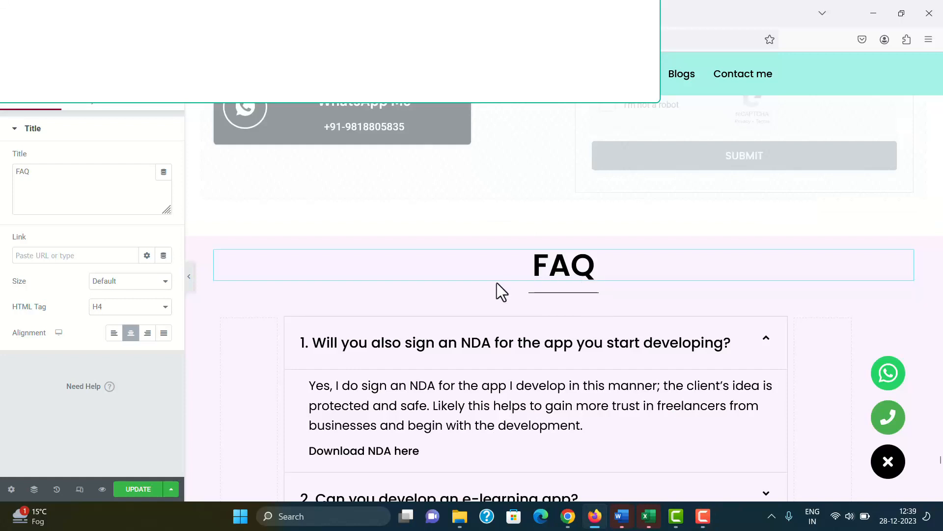
# - Look over the HTML tag options for the "FAQ" heading without picking one, and view the section around it
pyautogui.click(166, 306)
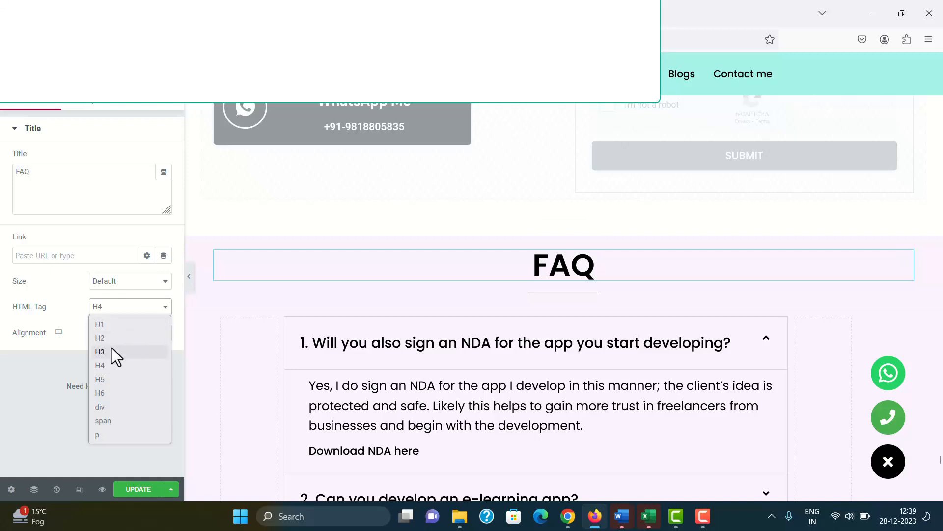
pyautogui.press('Escape')
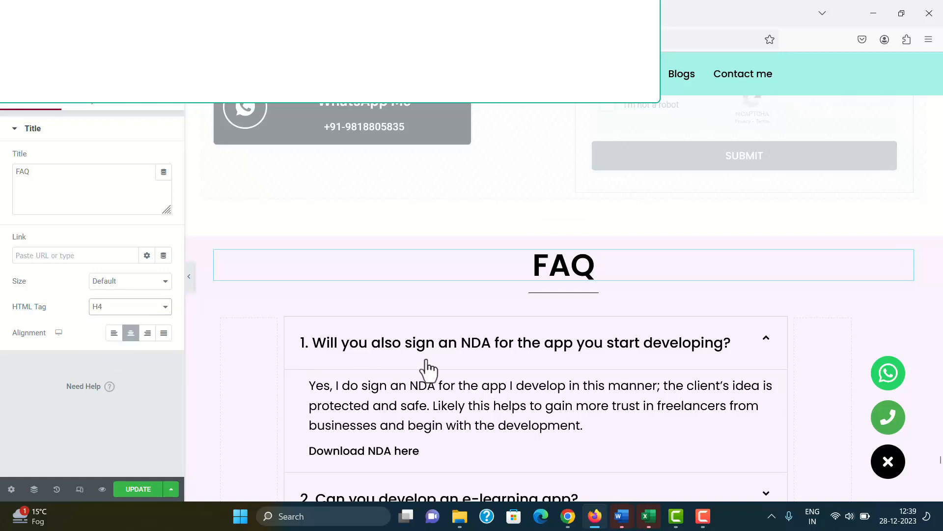
pyautogui.scroll(3, 478, 369)
pyautogui.scroll(-1, 480, 367)
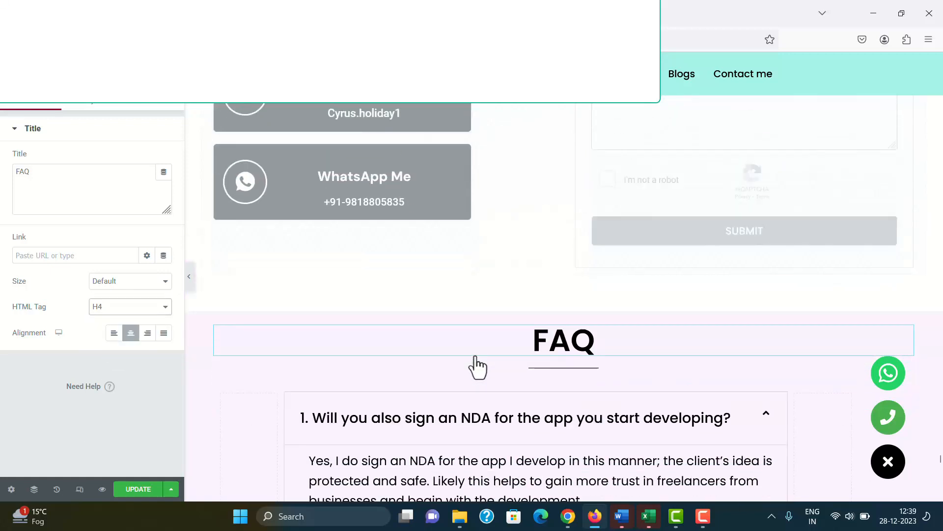
pyautogui.scroll(-3, 478, 368)
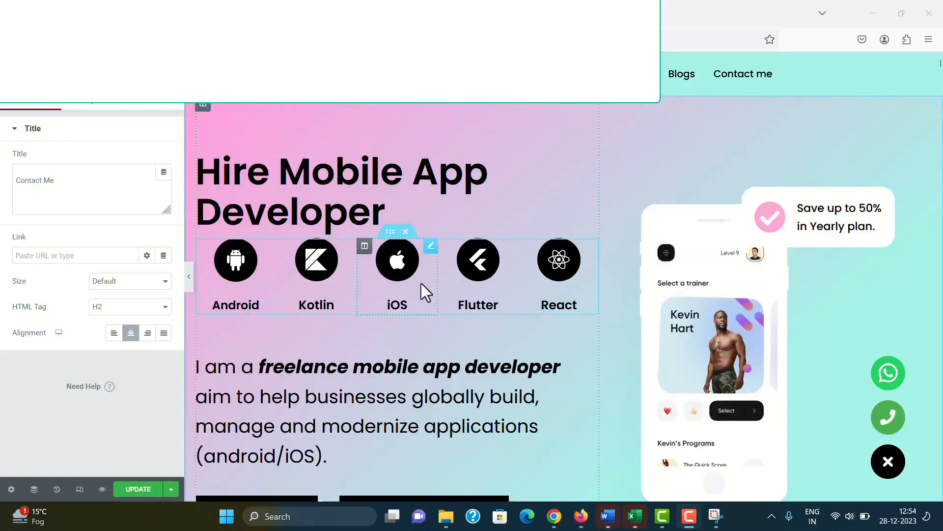
# - Go through the page's opening sections and check the HTML tag of the "Mobile App Development Services" heading
pyautogui.scroll(-8, 421, 283)
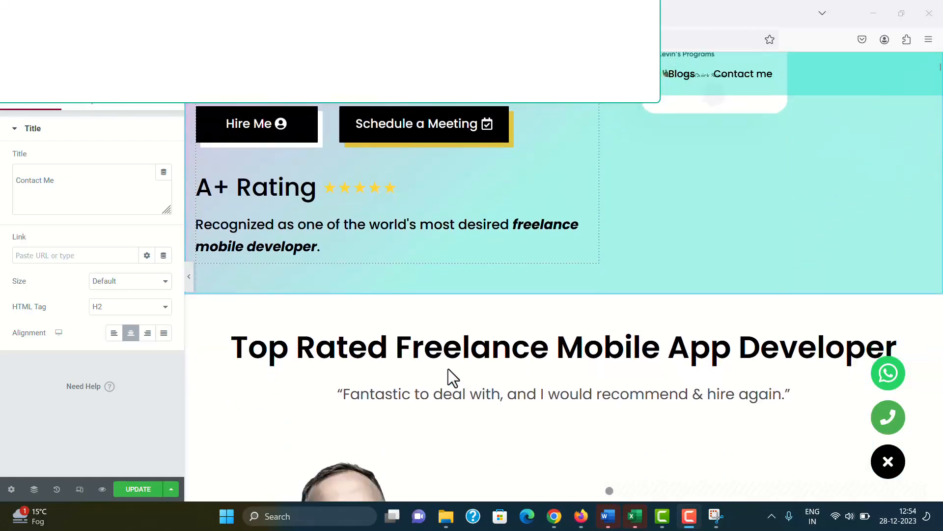
pyautogui.scroll(-15, 449, 369)
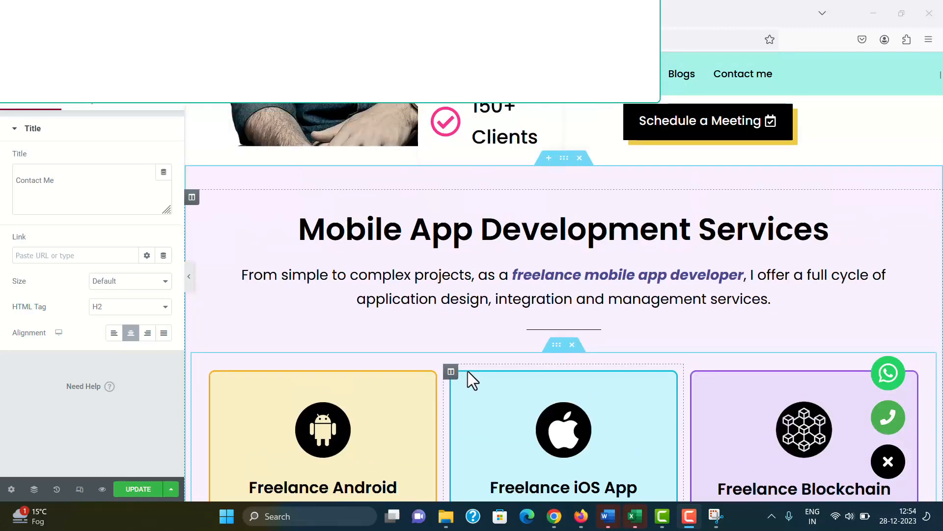
pyautogui.click(447, 219)
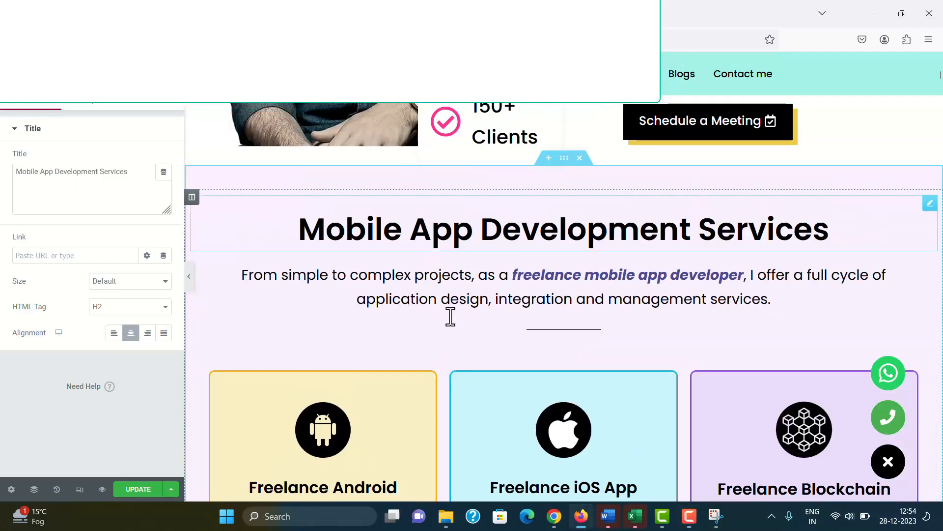
# - Check the title HTML tag in the settings of the "Freelance Android App Development" icon box
pyautogui.scroll(-3, 400, 326)
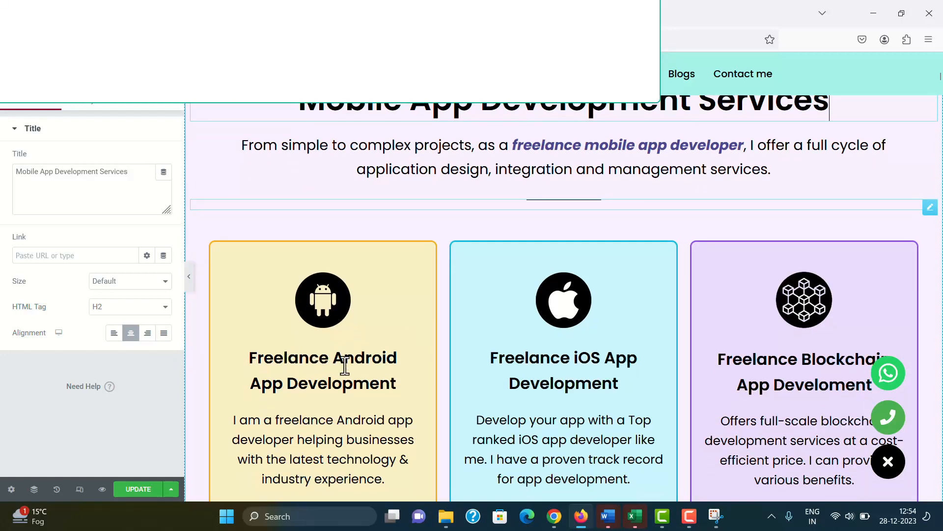
pyautogui.click(321, 376)
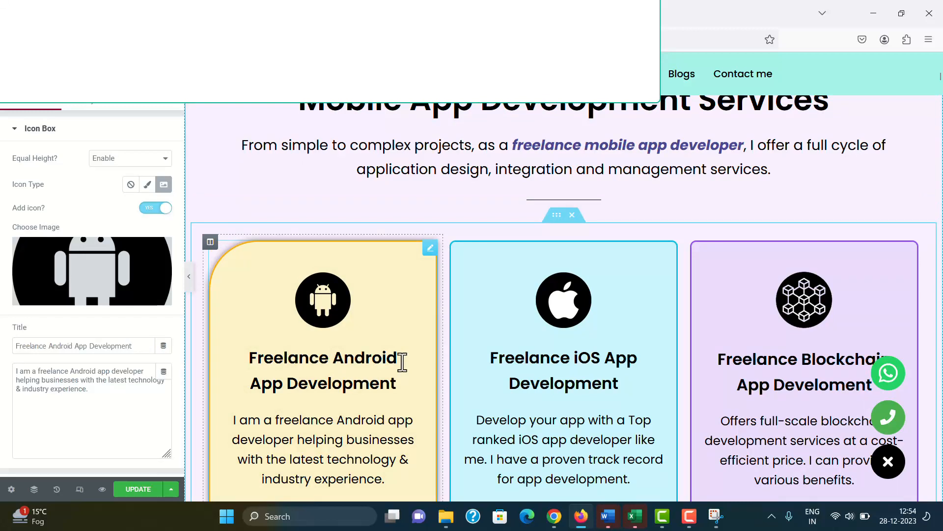
pyautogui.rightClick(336, 378)
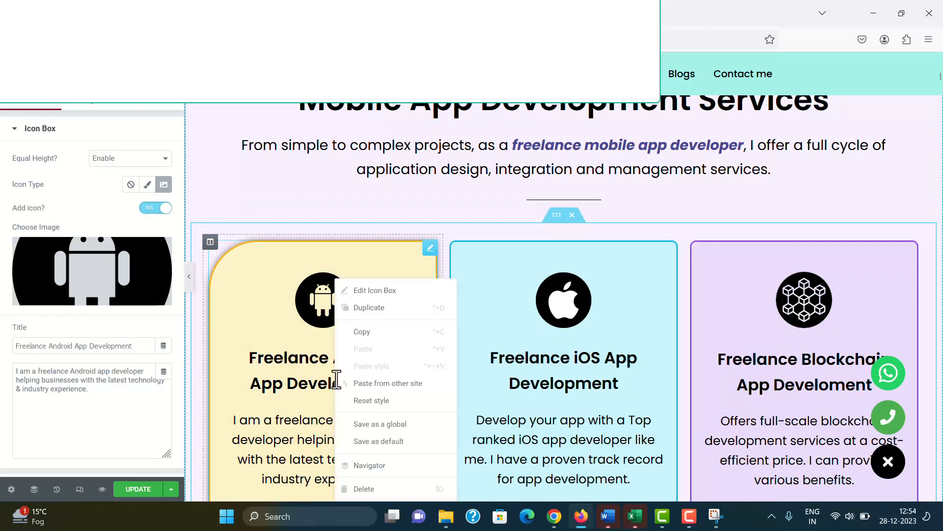
pyautogui.click(362, 118)
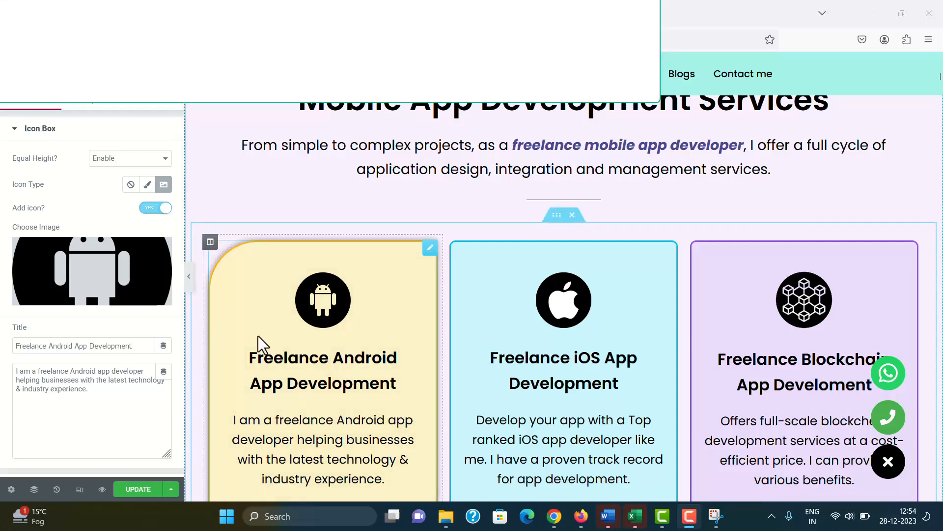
pyautogui.scroll(-5, 35, 168)
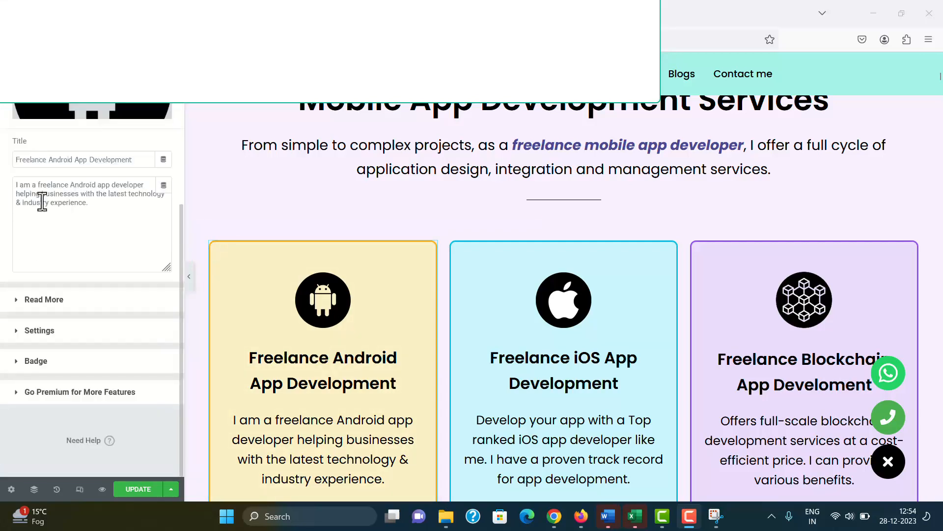
pyautogui.click(37, 330)
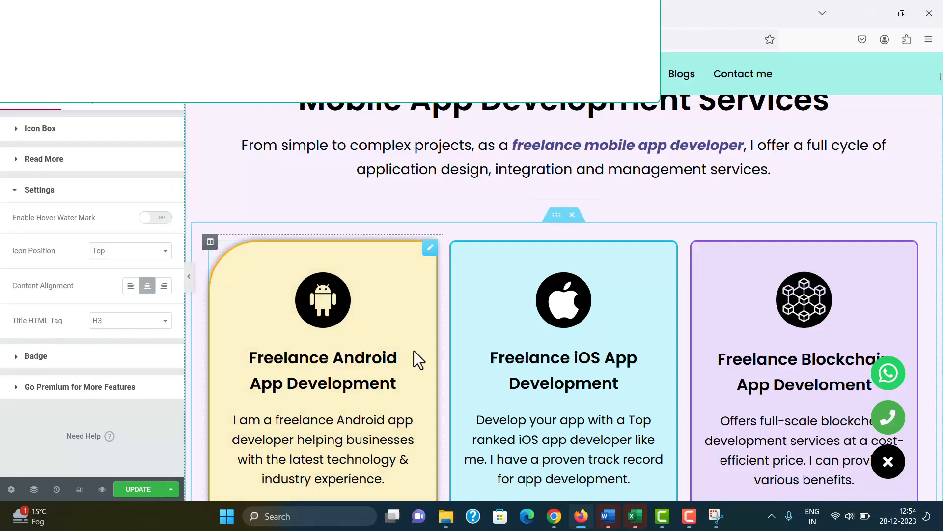
pyautogui.scroll(2, 480, 278)
pyautogui.scroll(-2, 482, 275)
pyautogui.scroll(-2, 310, 371)
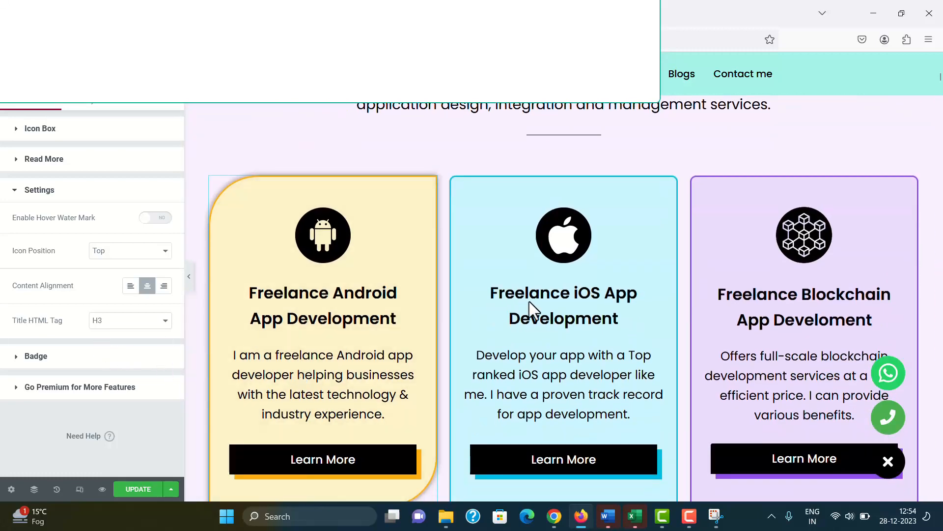
# - Check the title HTML tag in the settings of the "Freelance iOS App Development" icon box
pyautogui.click(529, 301)
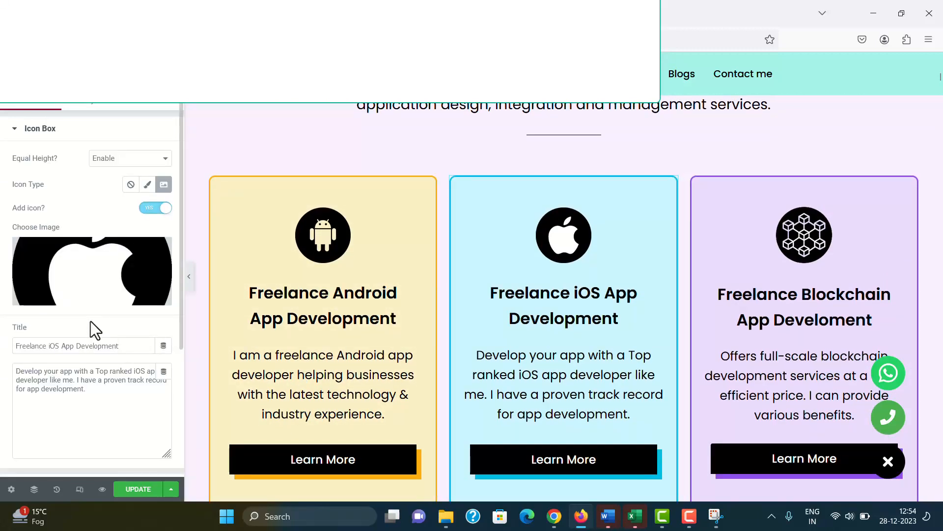
pyautogui.scroll(-4, 90, 325)
pyautogui.click(43, 331)
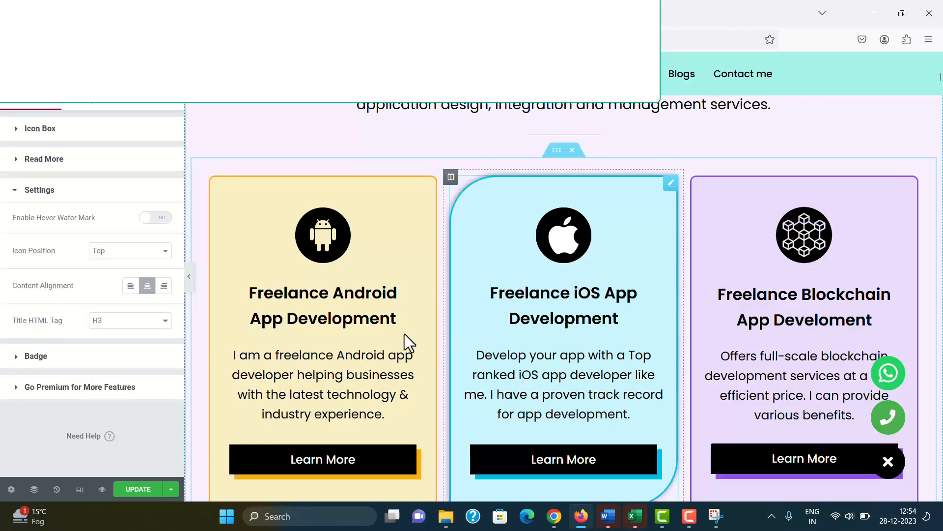
pyautogui.scroll(-14, 514, 320)
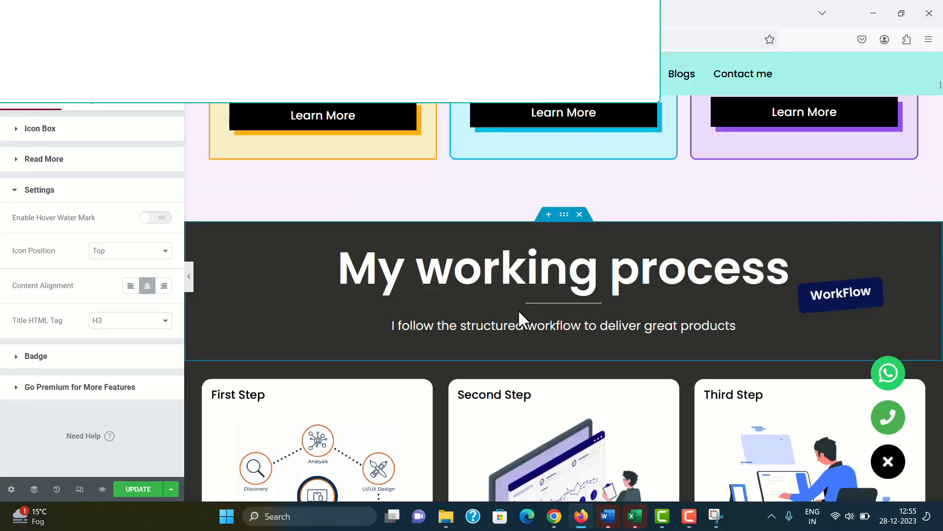
# - Review the "My working process" section and check the HTML tag of the "Discussion" heading in the First Step card
pyautogui.scroll(1, 518, 308)
pyautogui.scroll(-4, 520, 315)
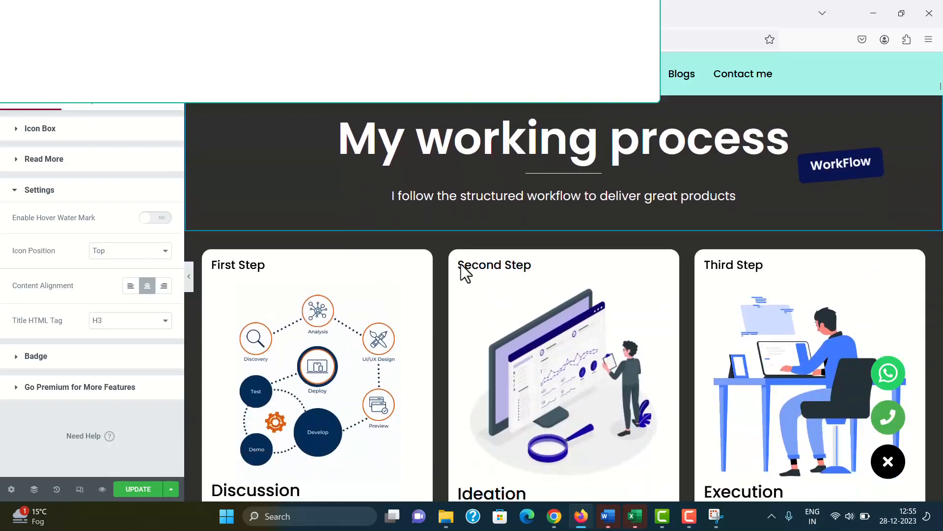
pyautogui.scroll(-1, 461, 263)
pyautogui.scroll(2, 491, 241)
pyautogui.scroll(-3, 586, 295)
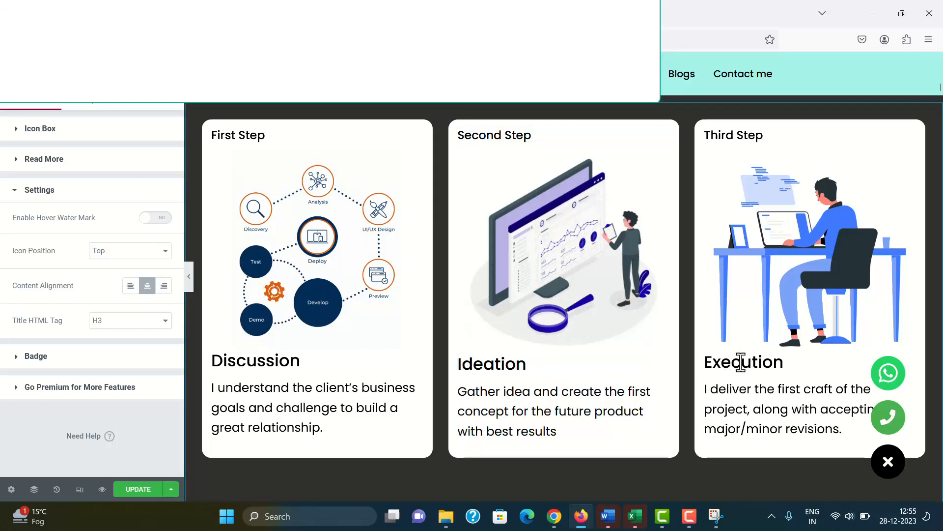
pyautogui.click(248, 362)
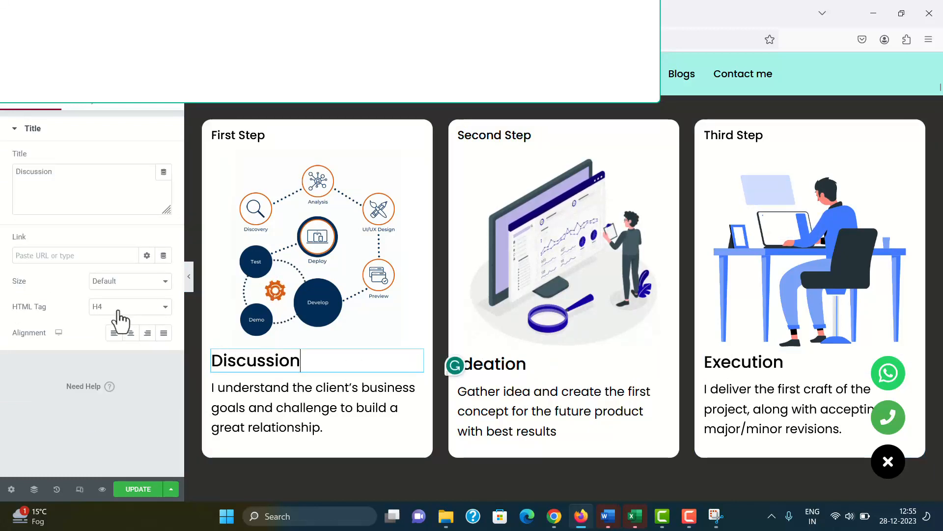
pyautogui.scroll(4, 363, 285)
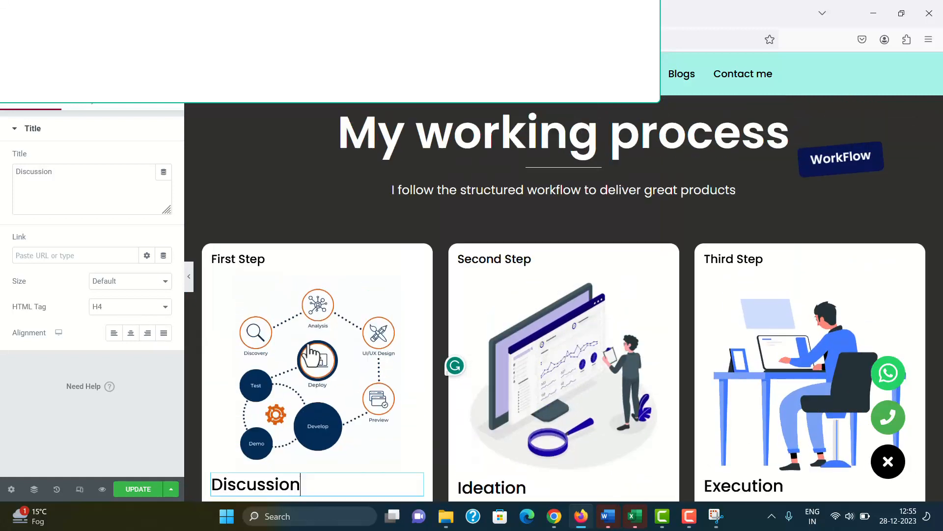
pyautogui.scroll(-3, 445, 216)
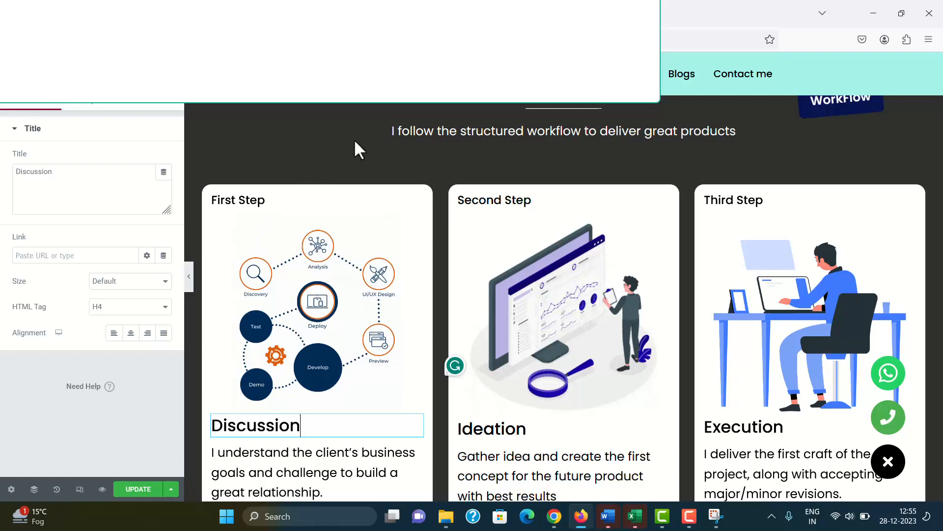
pyautogui.press('F10')
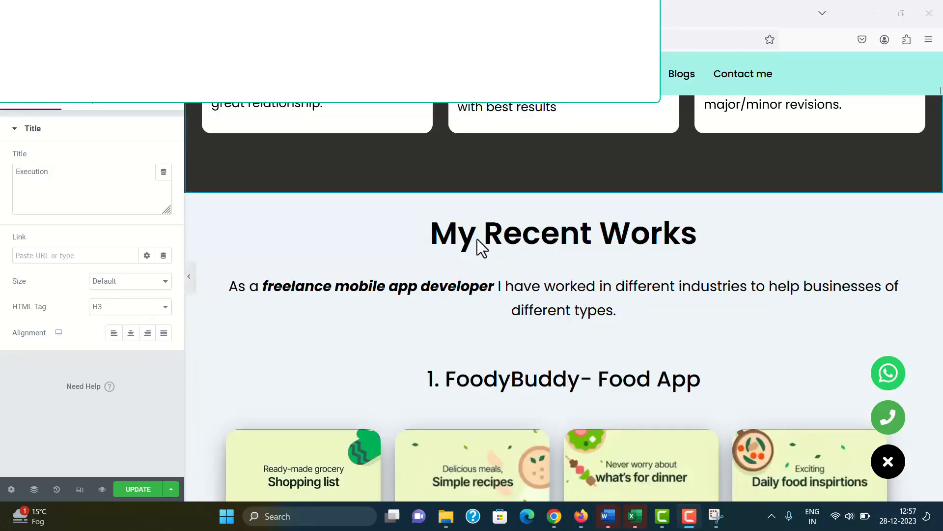
# - View the "My Recent Works" section and check the HTML tag of the "1. FoodyBuddy- Food App" heading
pyautogui.scroll(2, 553, 301)
pyautogui.scroll(-4, 553, 315)
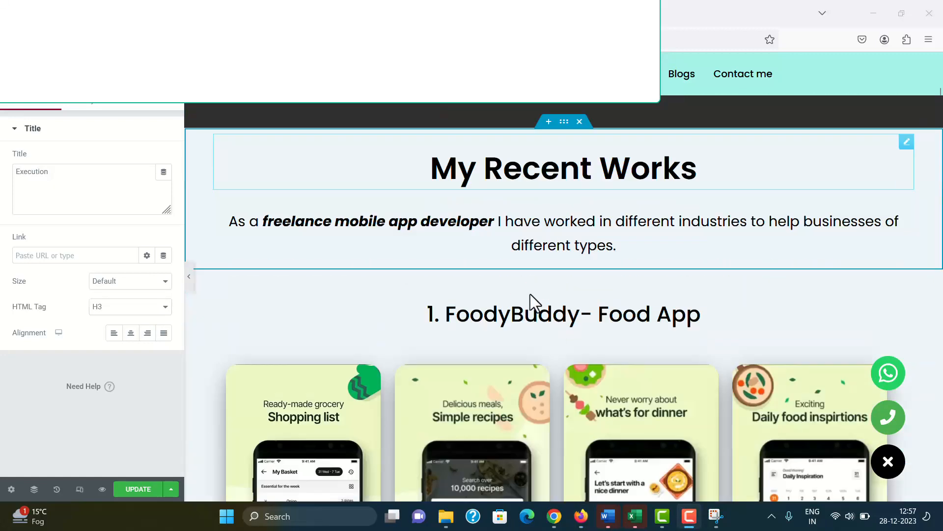
pyautogui.scroll(1, 530, 293)
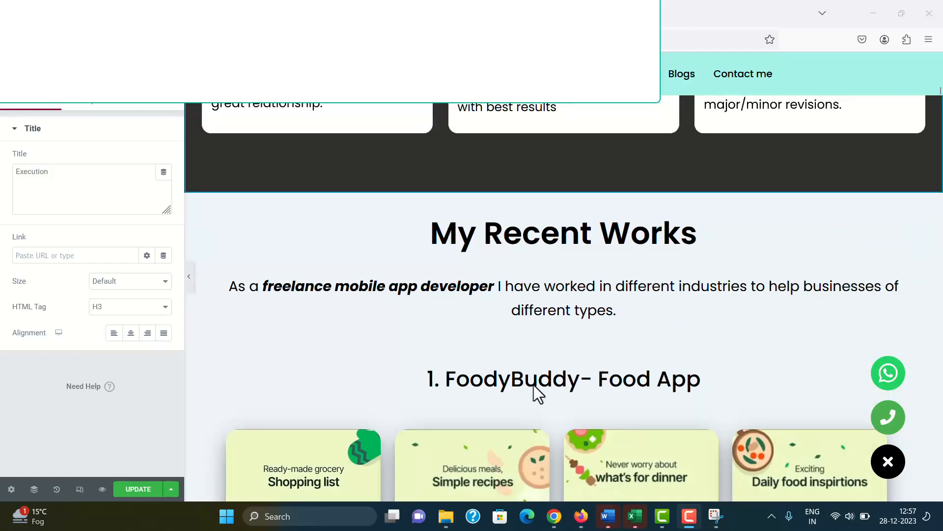
pyautogui.click(536, 395)
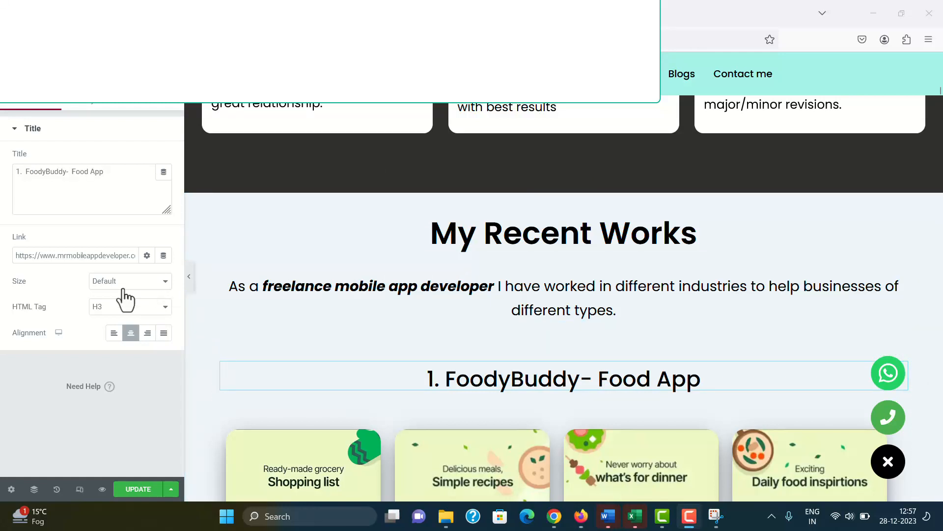
# - Go to the second project in the recent works and check the HTML tag of the "2. Talabat - Food Delivery App" heading
pyautogui.scroll(-15, 544, 402)
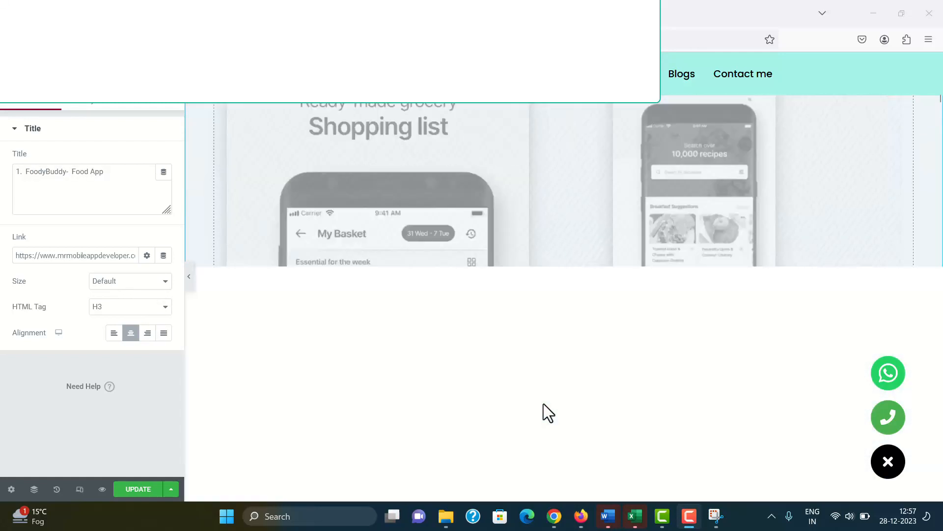
pyautogui.scroll(-7, 544, 403)
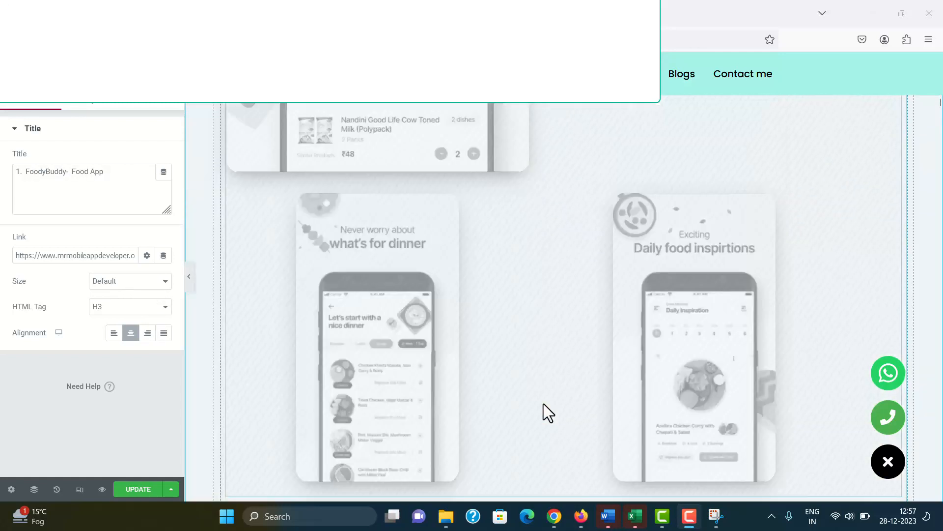
pyautogui.scroll(-5, 544, 403)
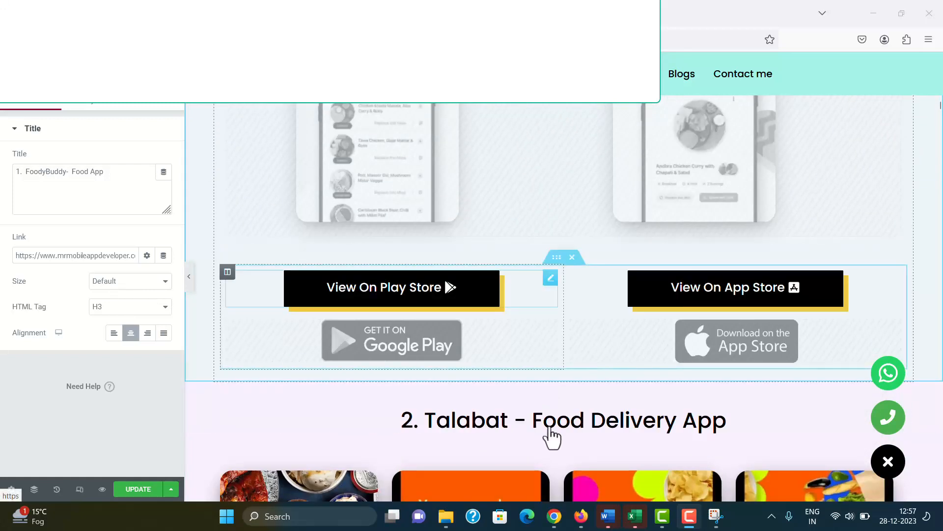
pyautogui.click(549, 427)
pyautogui.click(551, 436)
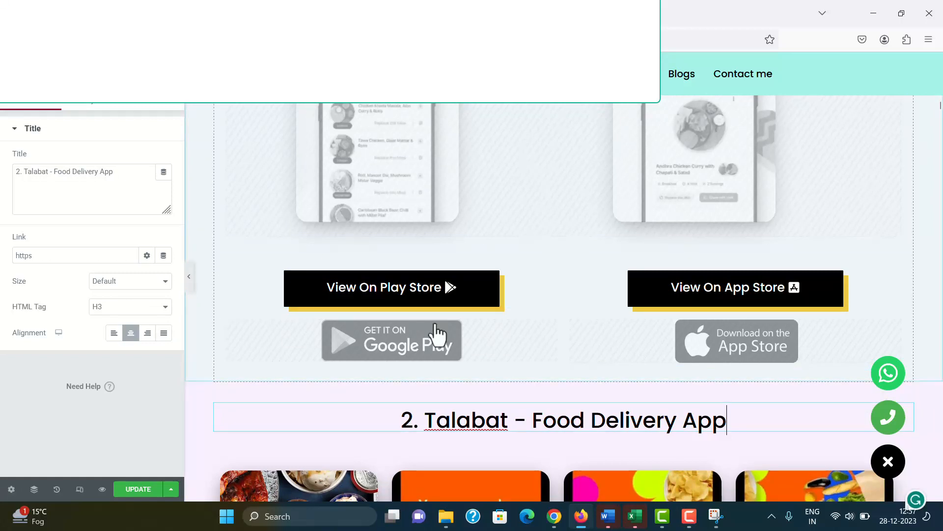
pyautogui.scroll(4, 465, 368)
pyautogui.scroll(-7, 464, 366)
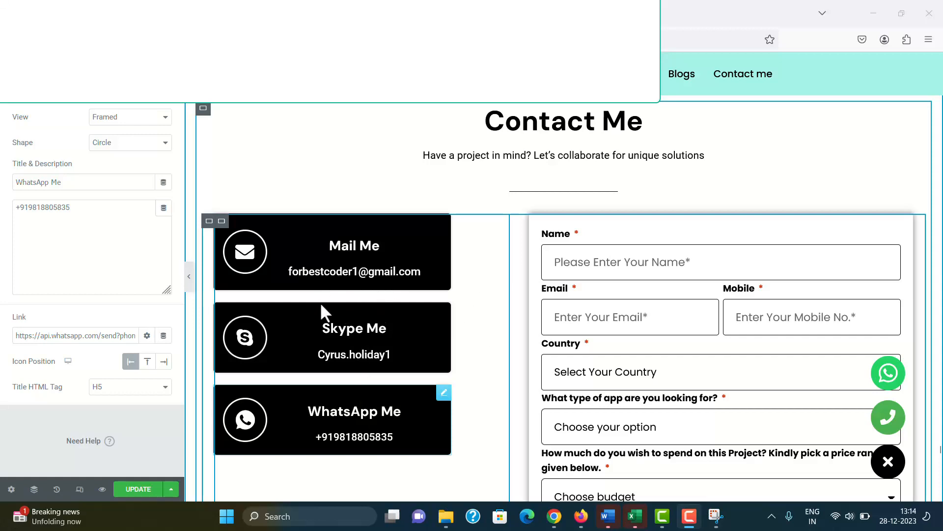
# - Set the title HTML tag of the "Mail Me" icon box in the Contact Me section to H5
pyautogui.click(352, 251)
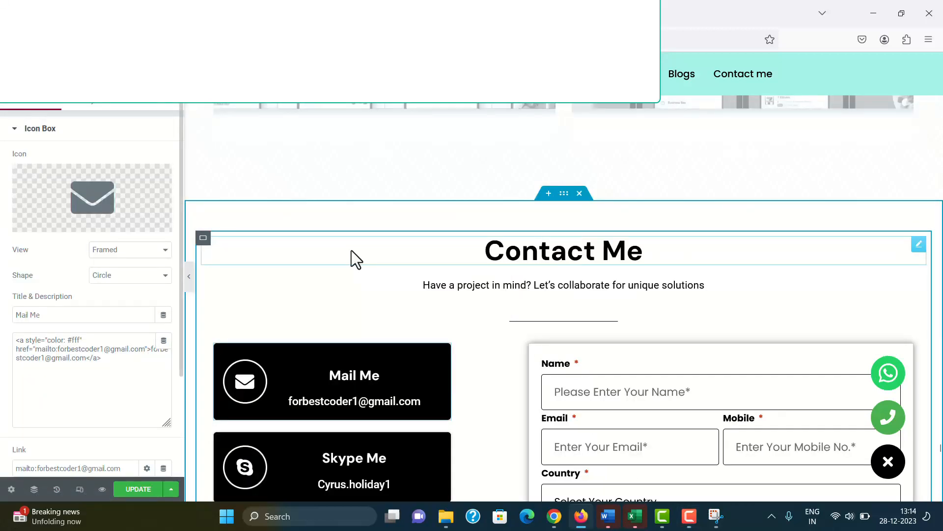
pyautogui.scroll(-3, 133, 290)
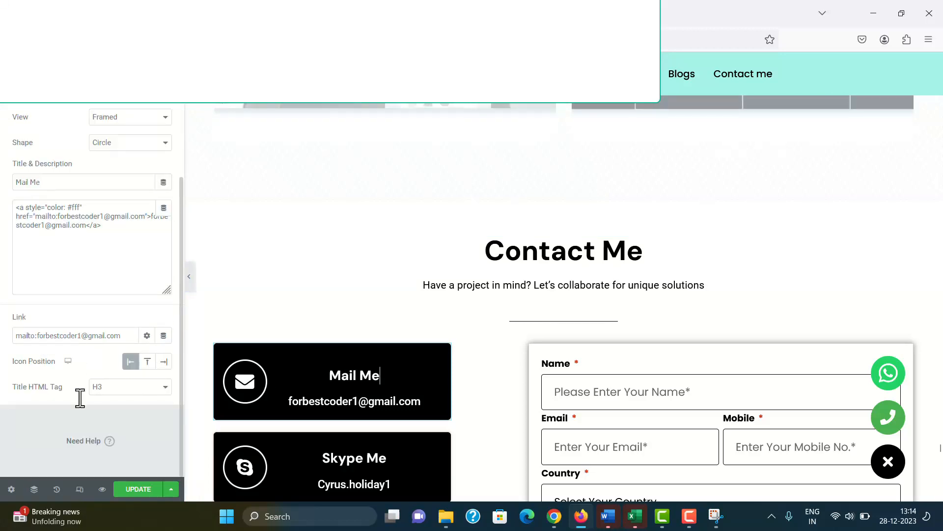
pyautogui.click(159, 387)
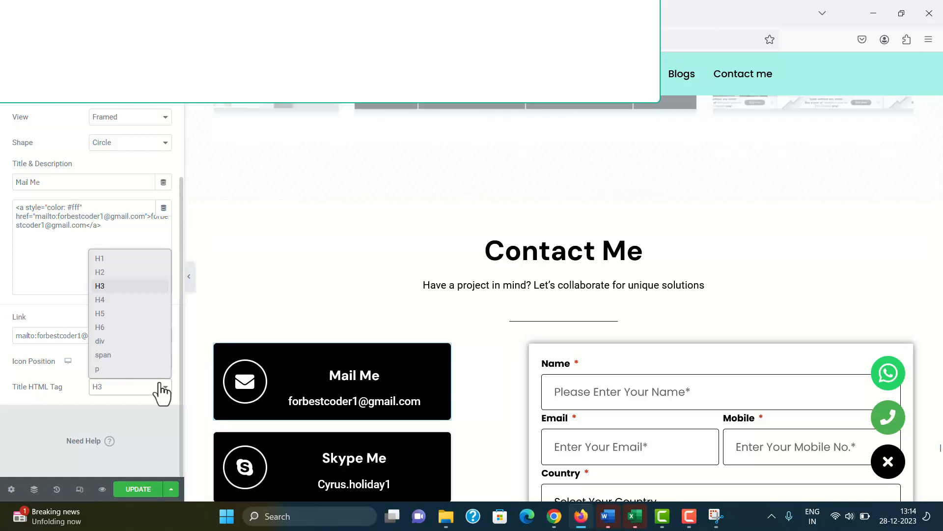
pyautogui.click(104, 312)
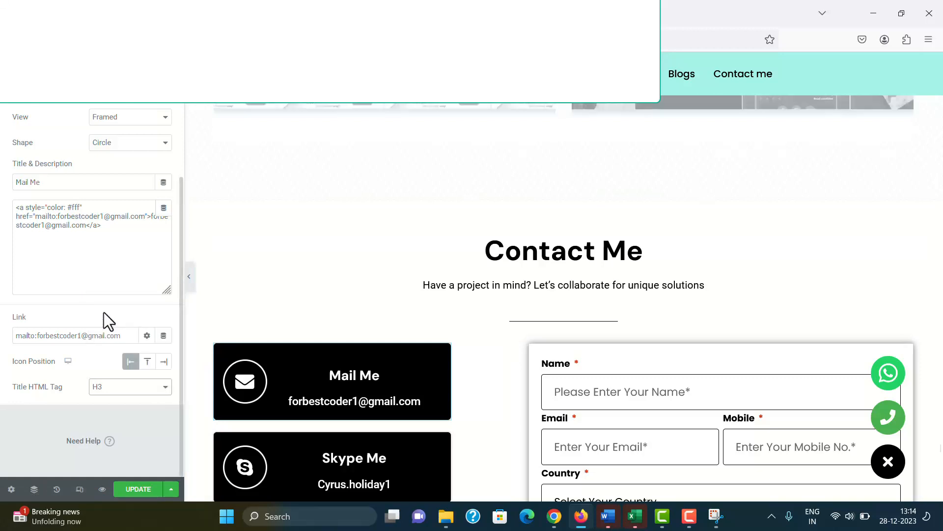
# - Check the title HTML tags of the "Skype Me" and "WhatsApp Me" icon boxes in the Contact Me section
pyautogui.scroll(-1, 354, 404)
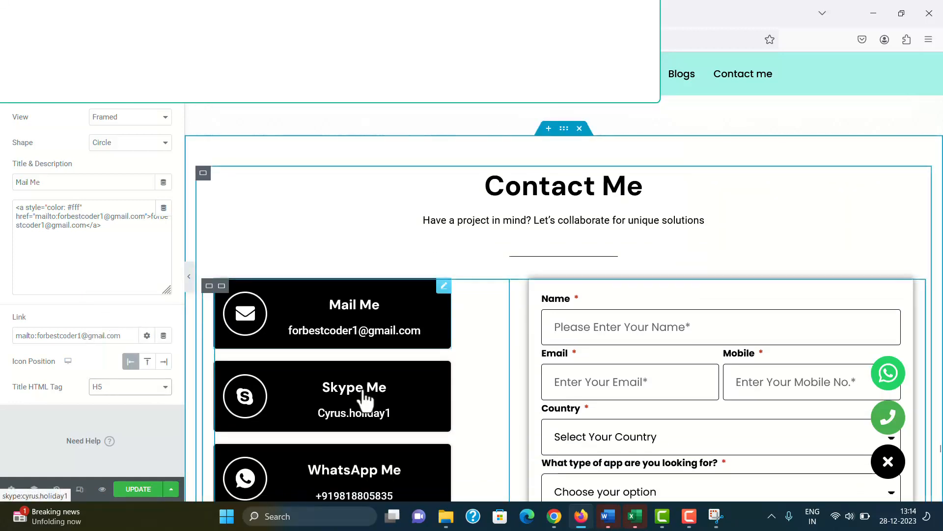
pyautogui.click(365, 397)
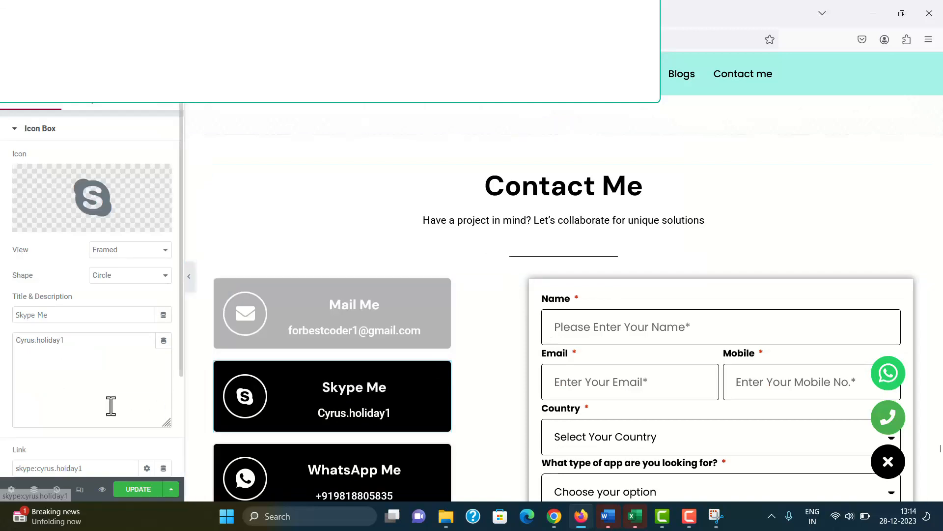
pyautogui.scroll(-3, 109, 405)
pyautogui.scroll(-2, 352, 382)
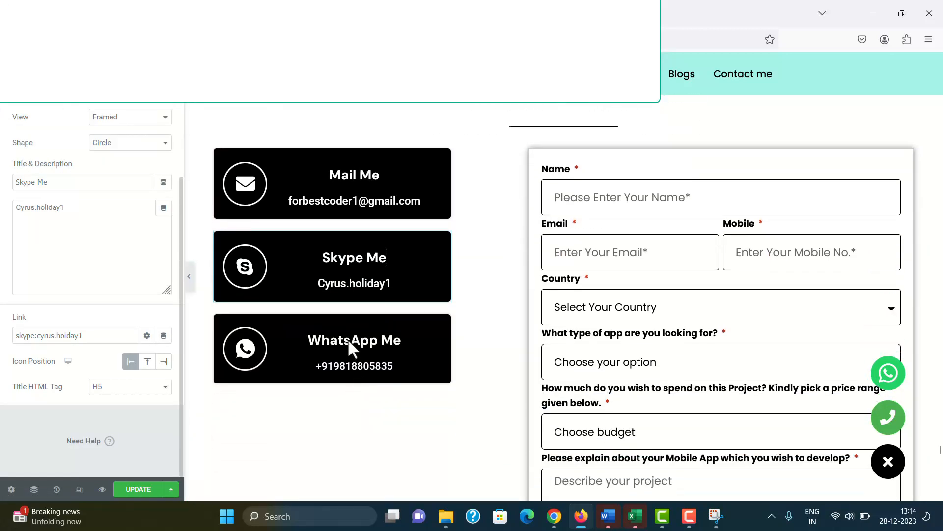
pyautogui.scroll(1, 474, 364)
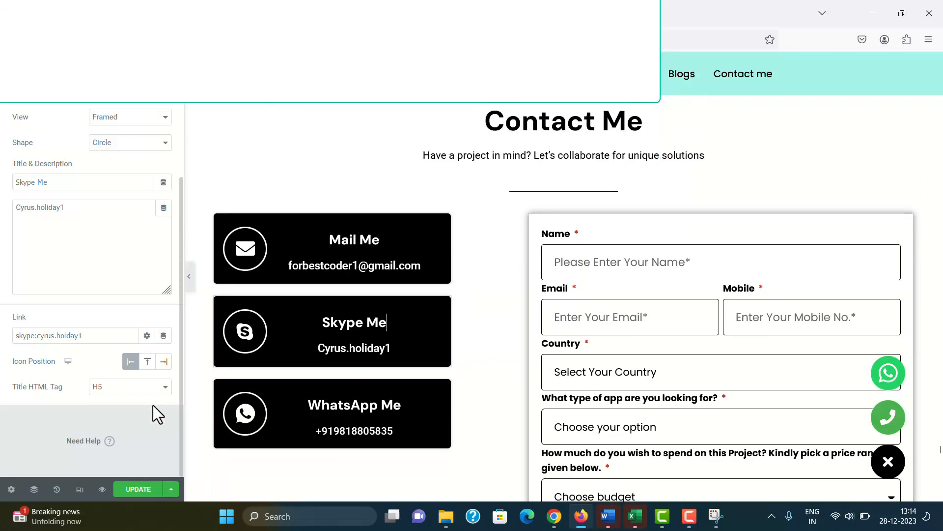
pyautogui.click(361, 407)
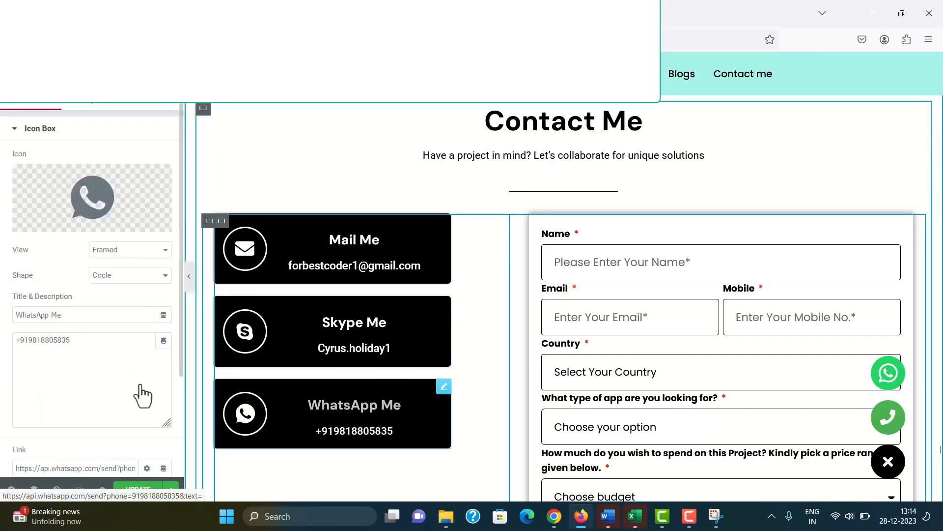
pyautogui.scroll(-3, 135, 407)
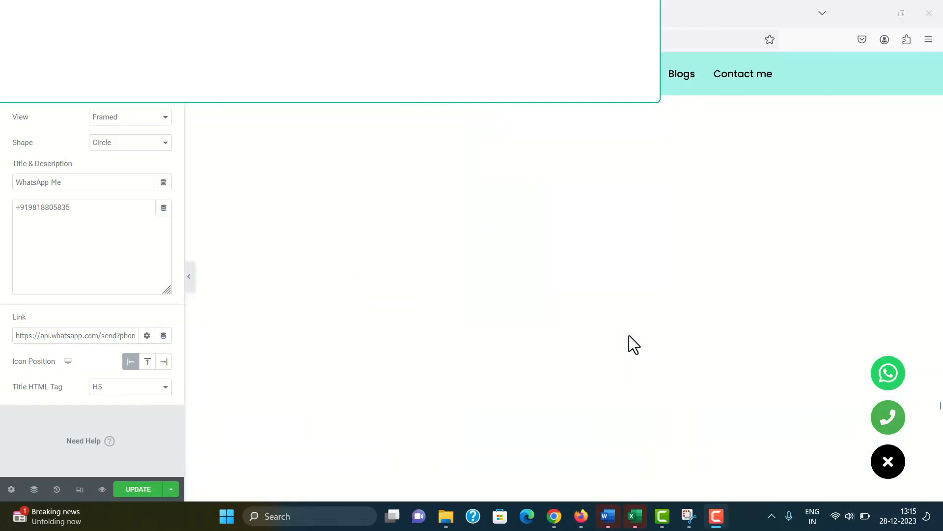
# - Look through the icon grid of industries on the page
pyautogui.scroll(7, 629, 335)
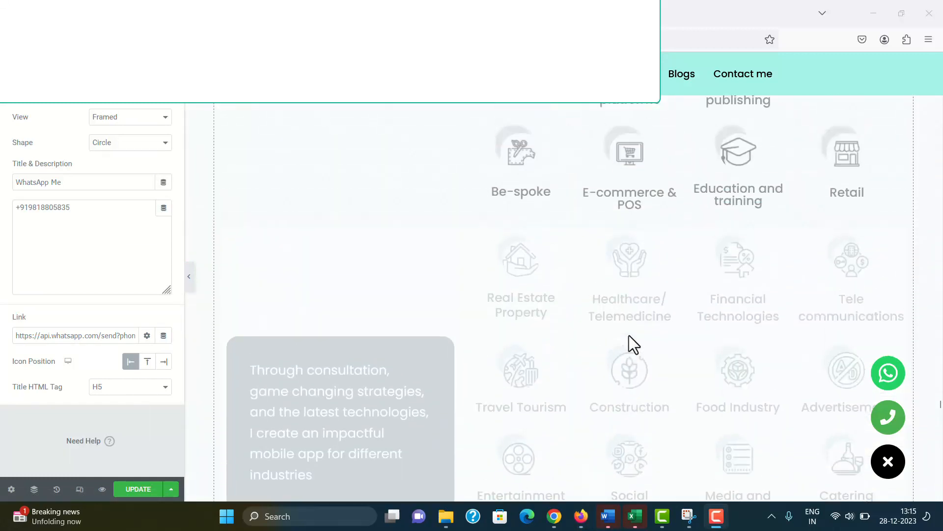
pyautogui.scroll(4, 629, 335)
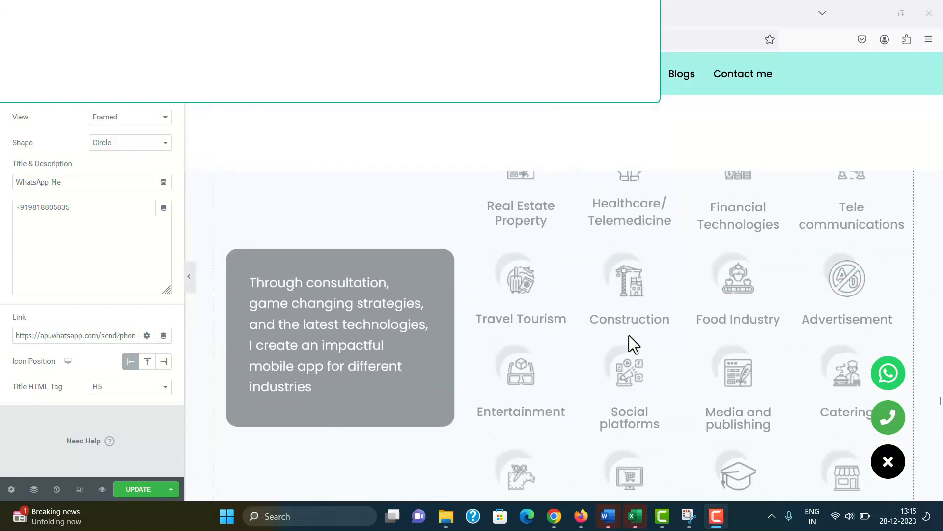